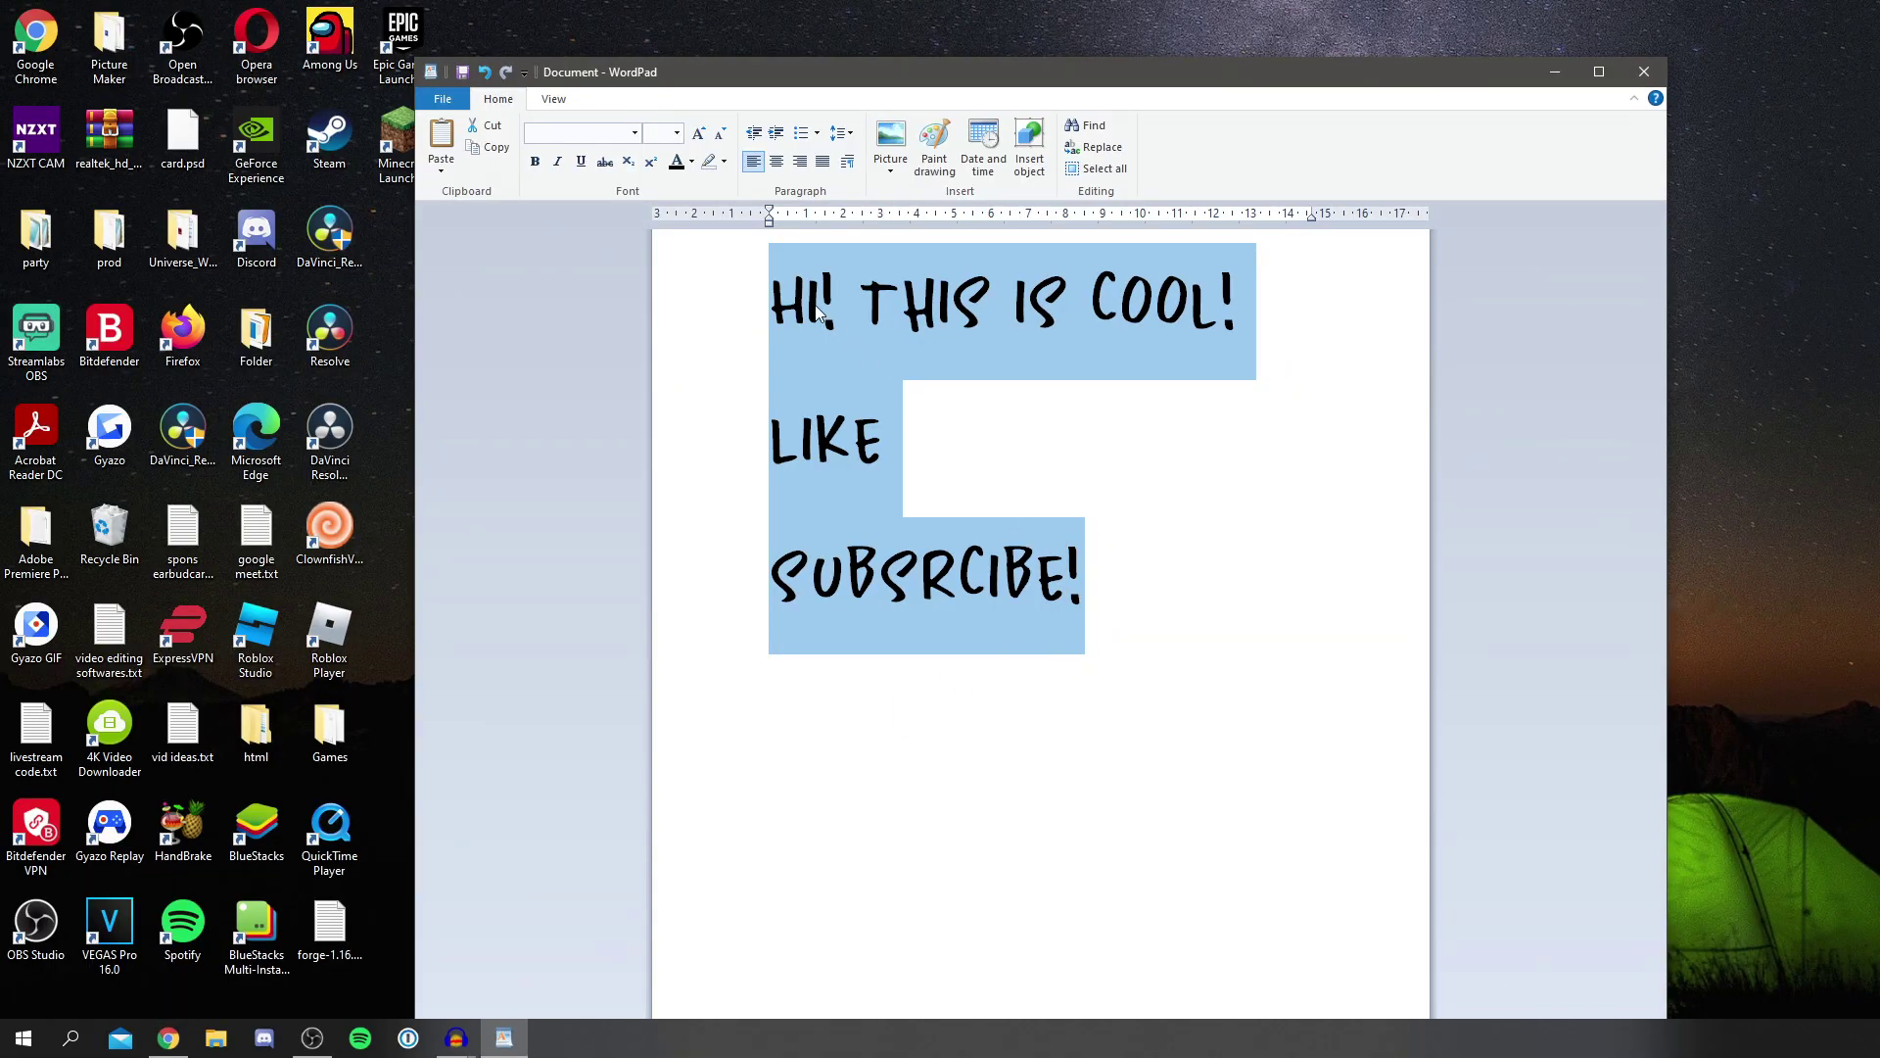
# Deselect the finished 'HI! THIS IS COOL!' text and minimize WordPad to show the desktop.
pyautogui.click(818, 311)
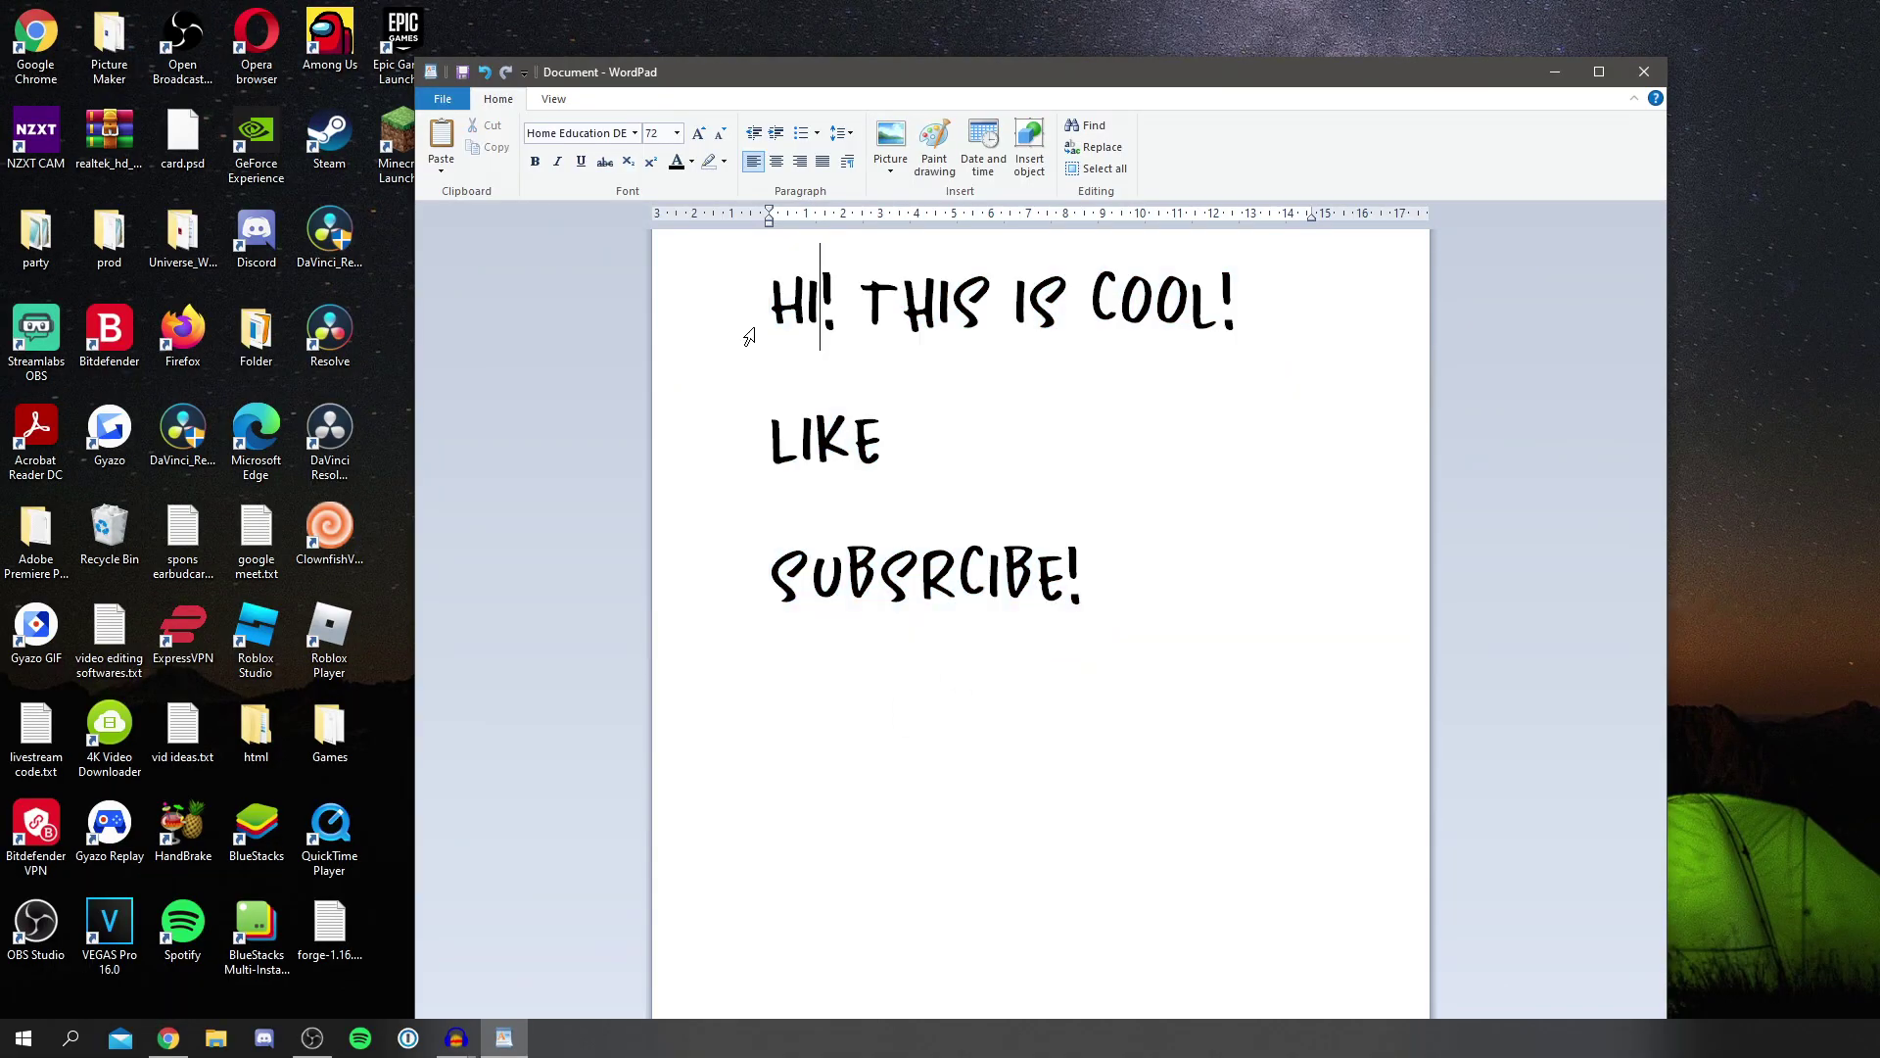
pyautogui.click(1554, 71)
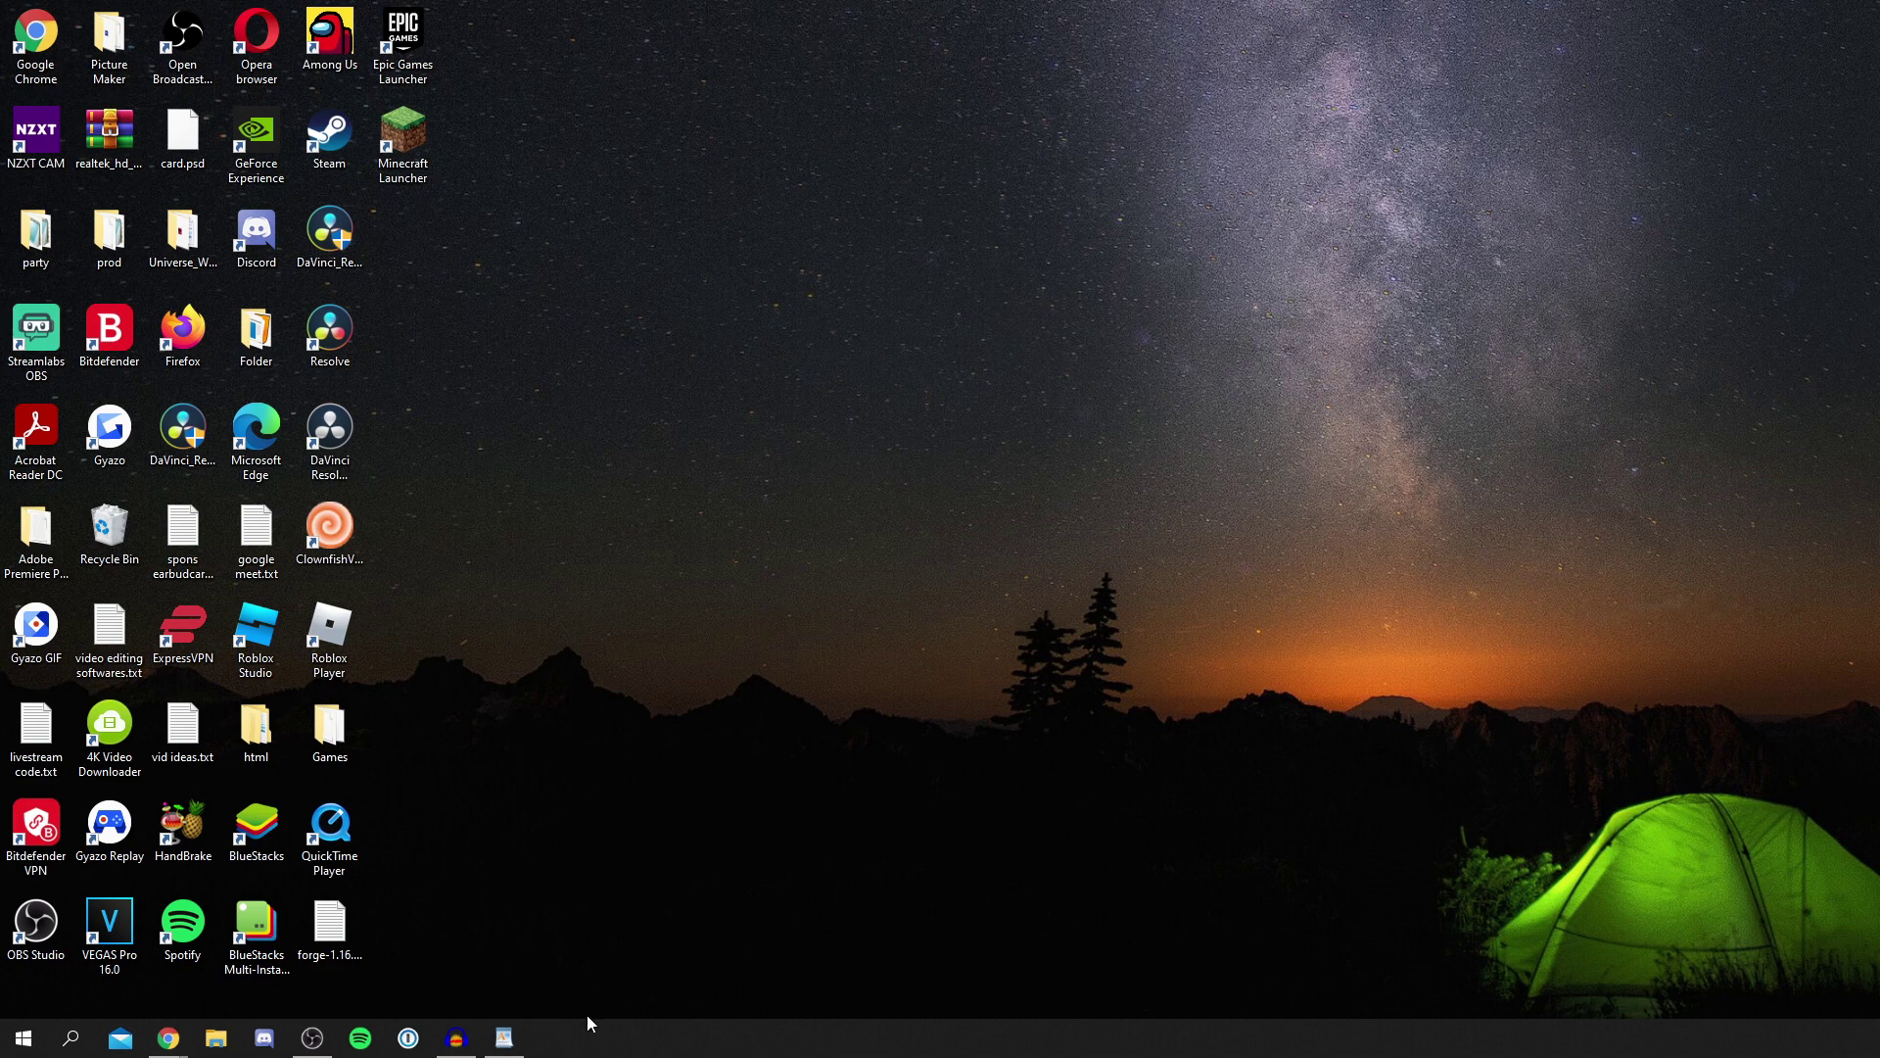
# Restore the blank WordPad document, type 'Hi!' and set it in the Impact font.
pyautogui.click(517, 1046)
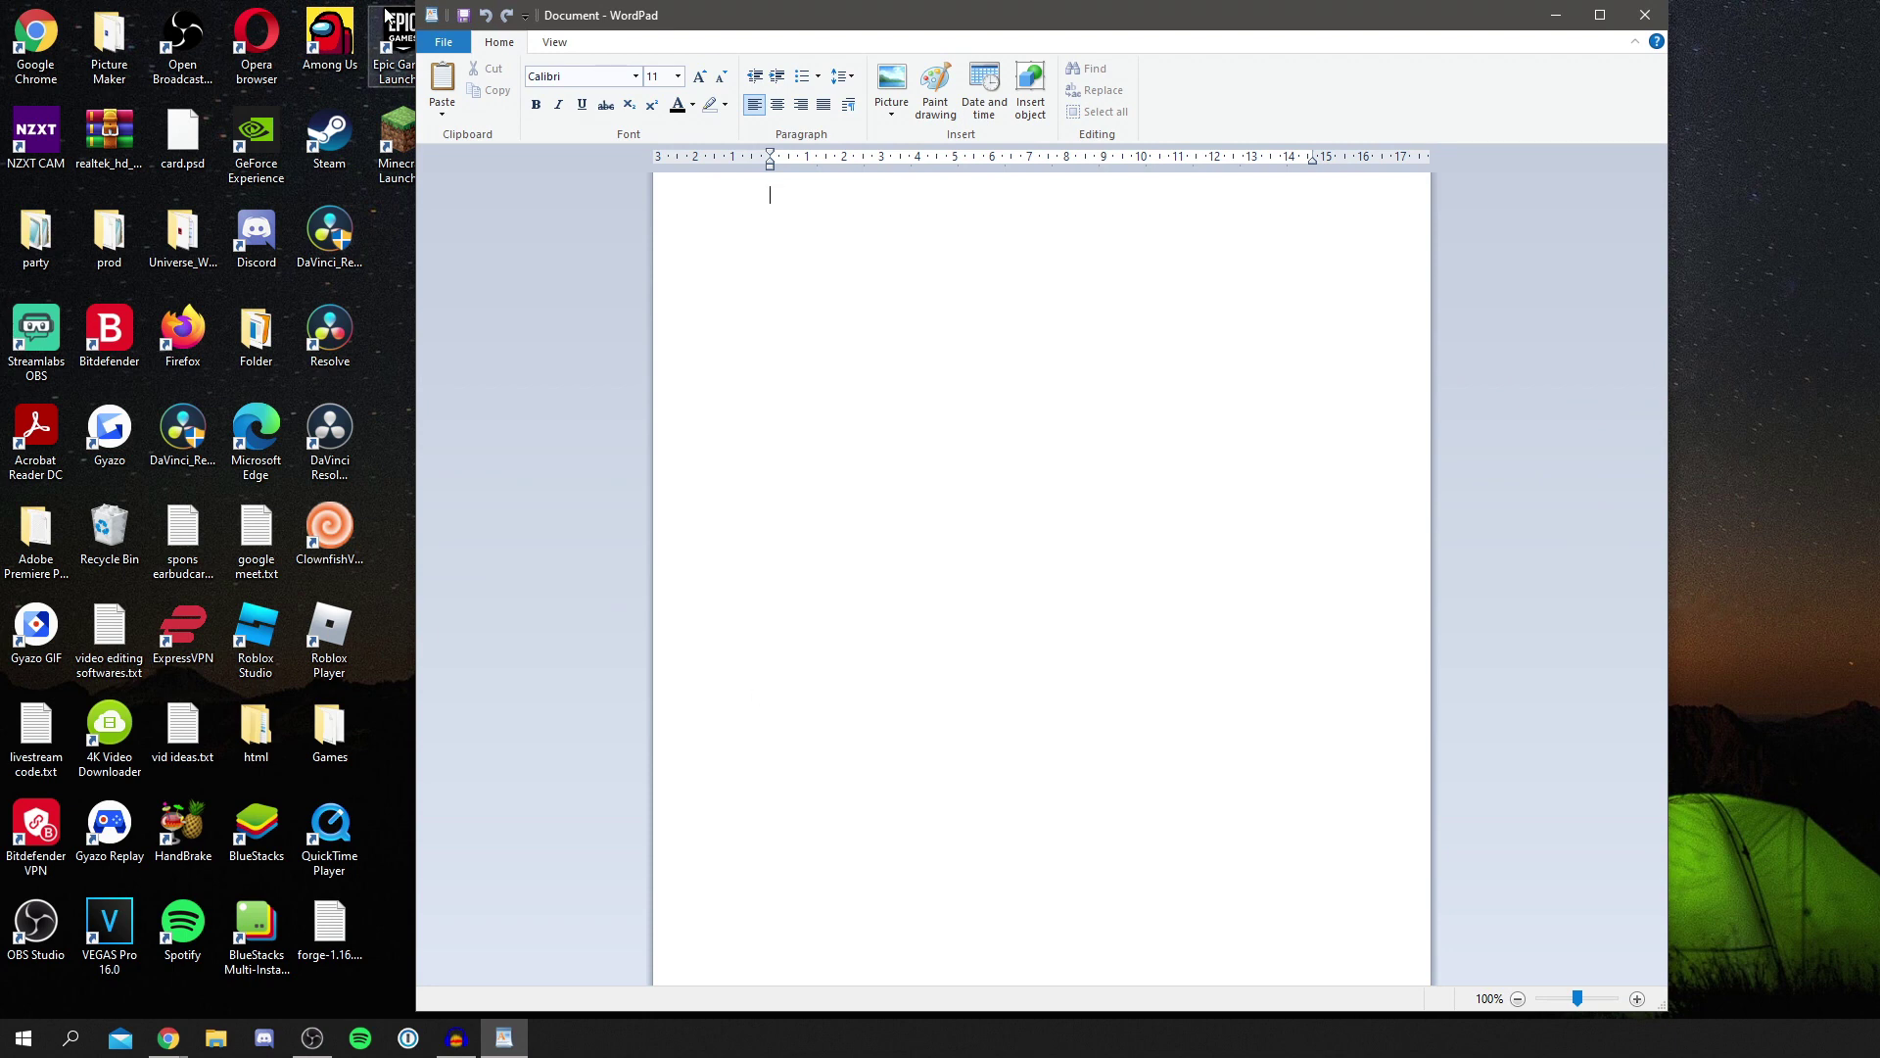
pyautogui.write('Hi!')
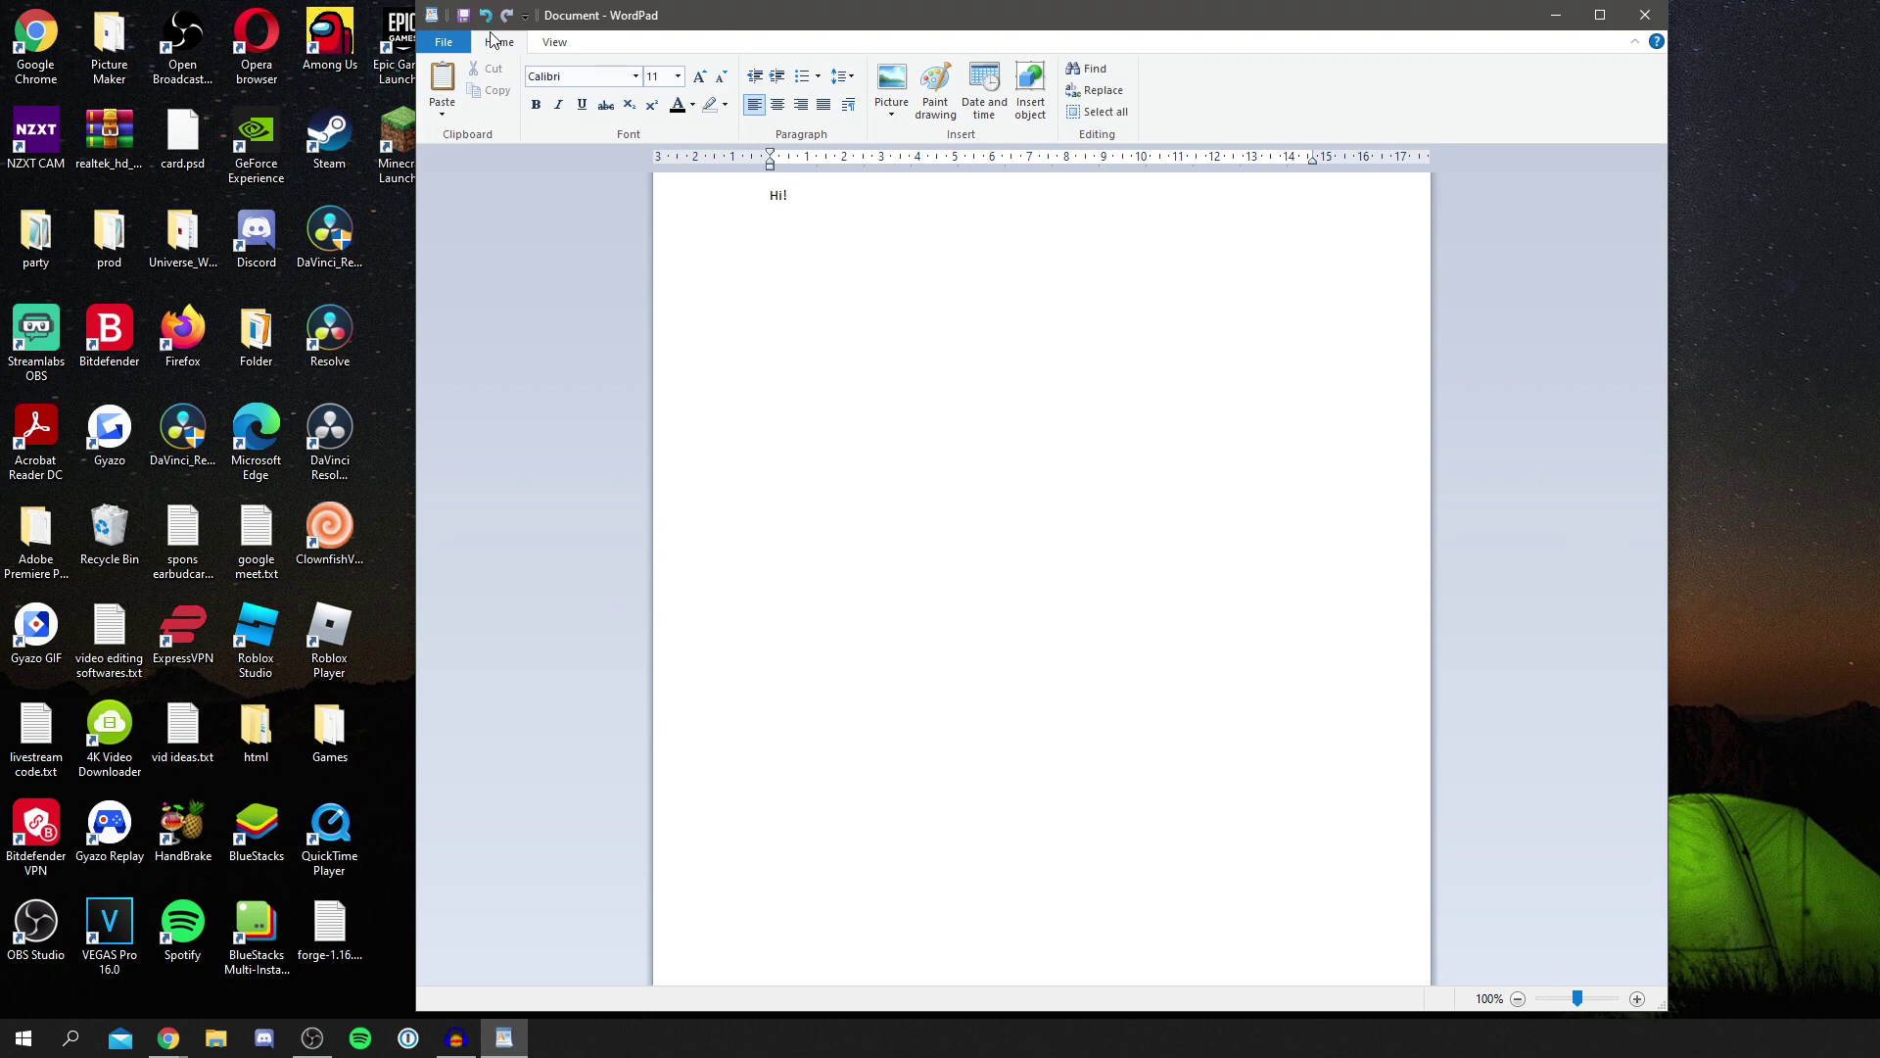
pyautogui.doubleClick(809, 196)
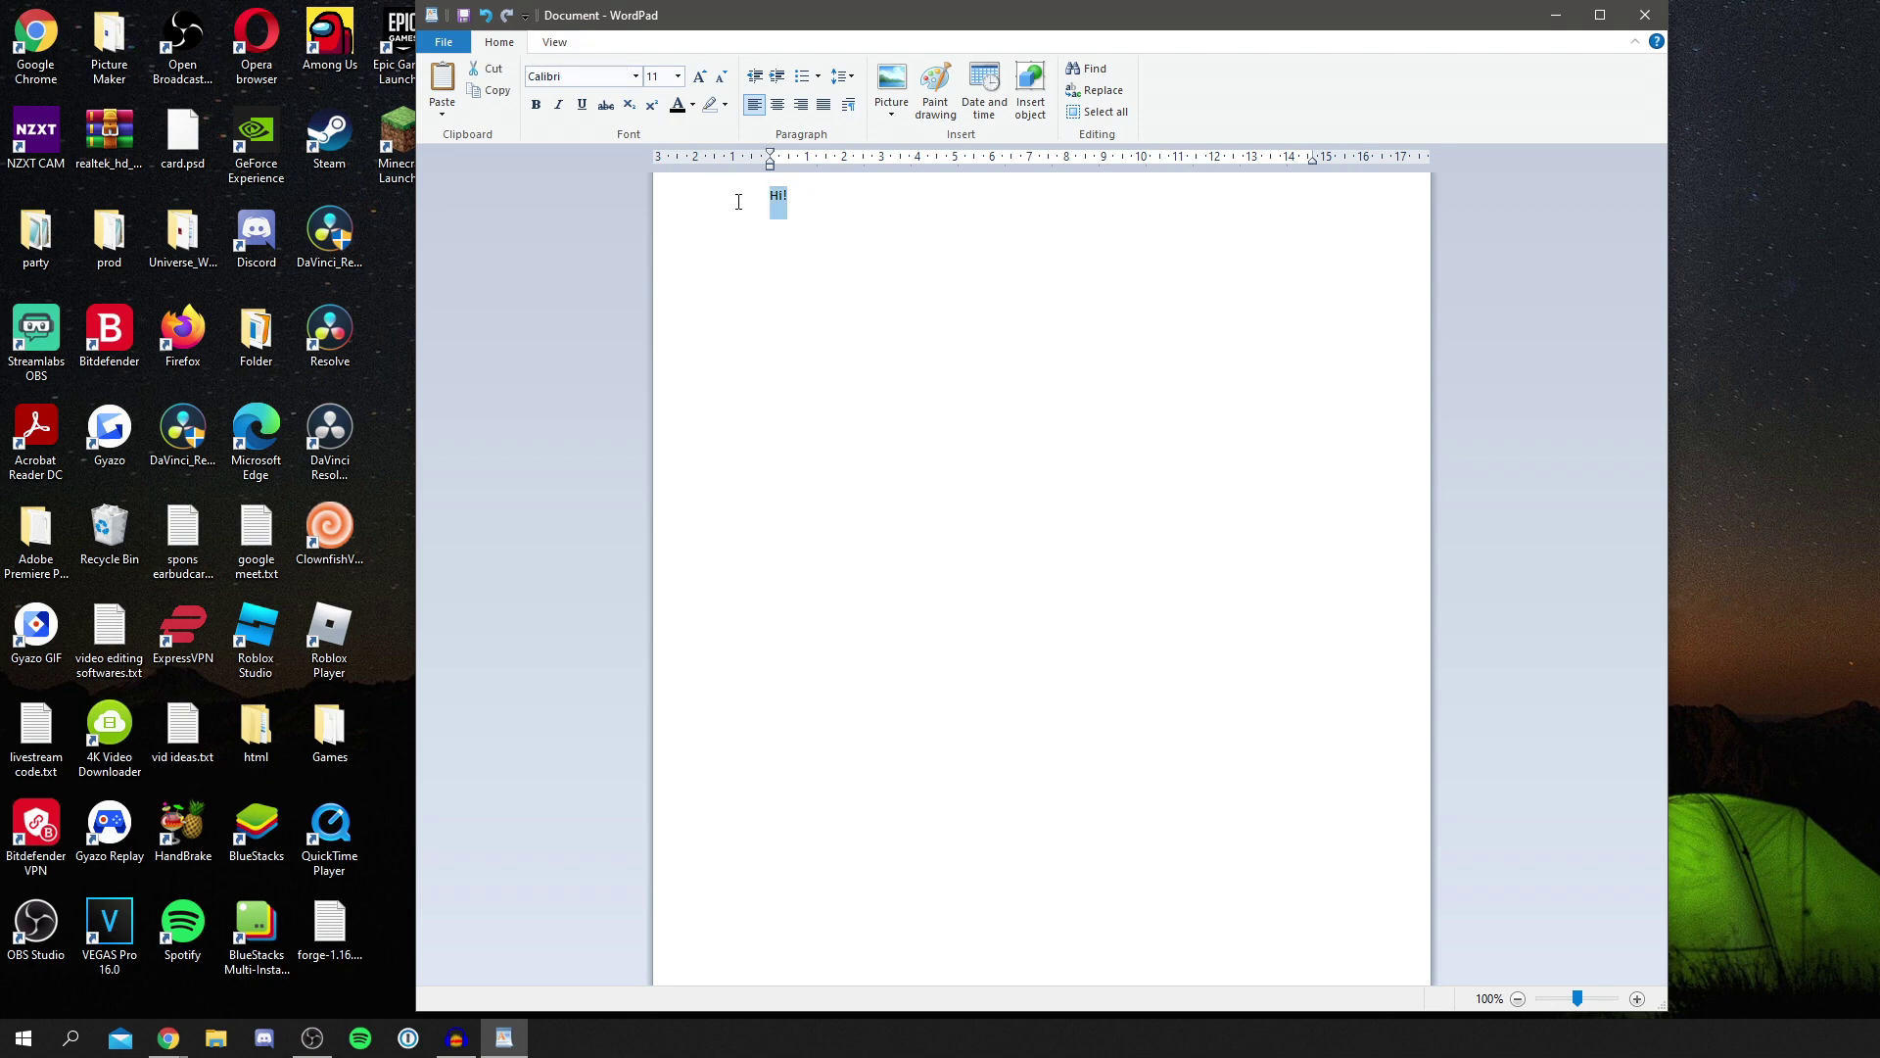
pyautogui.click(636, 76)
pyautogui.scroll(10, 617, 82)
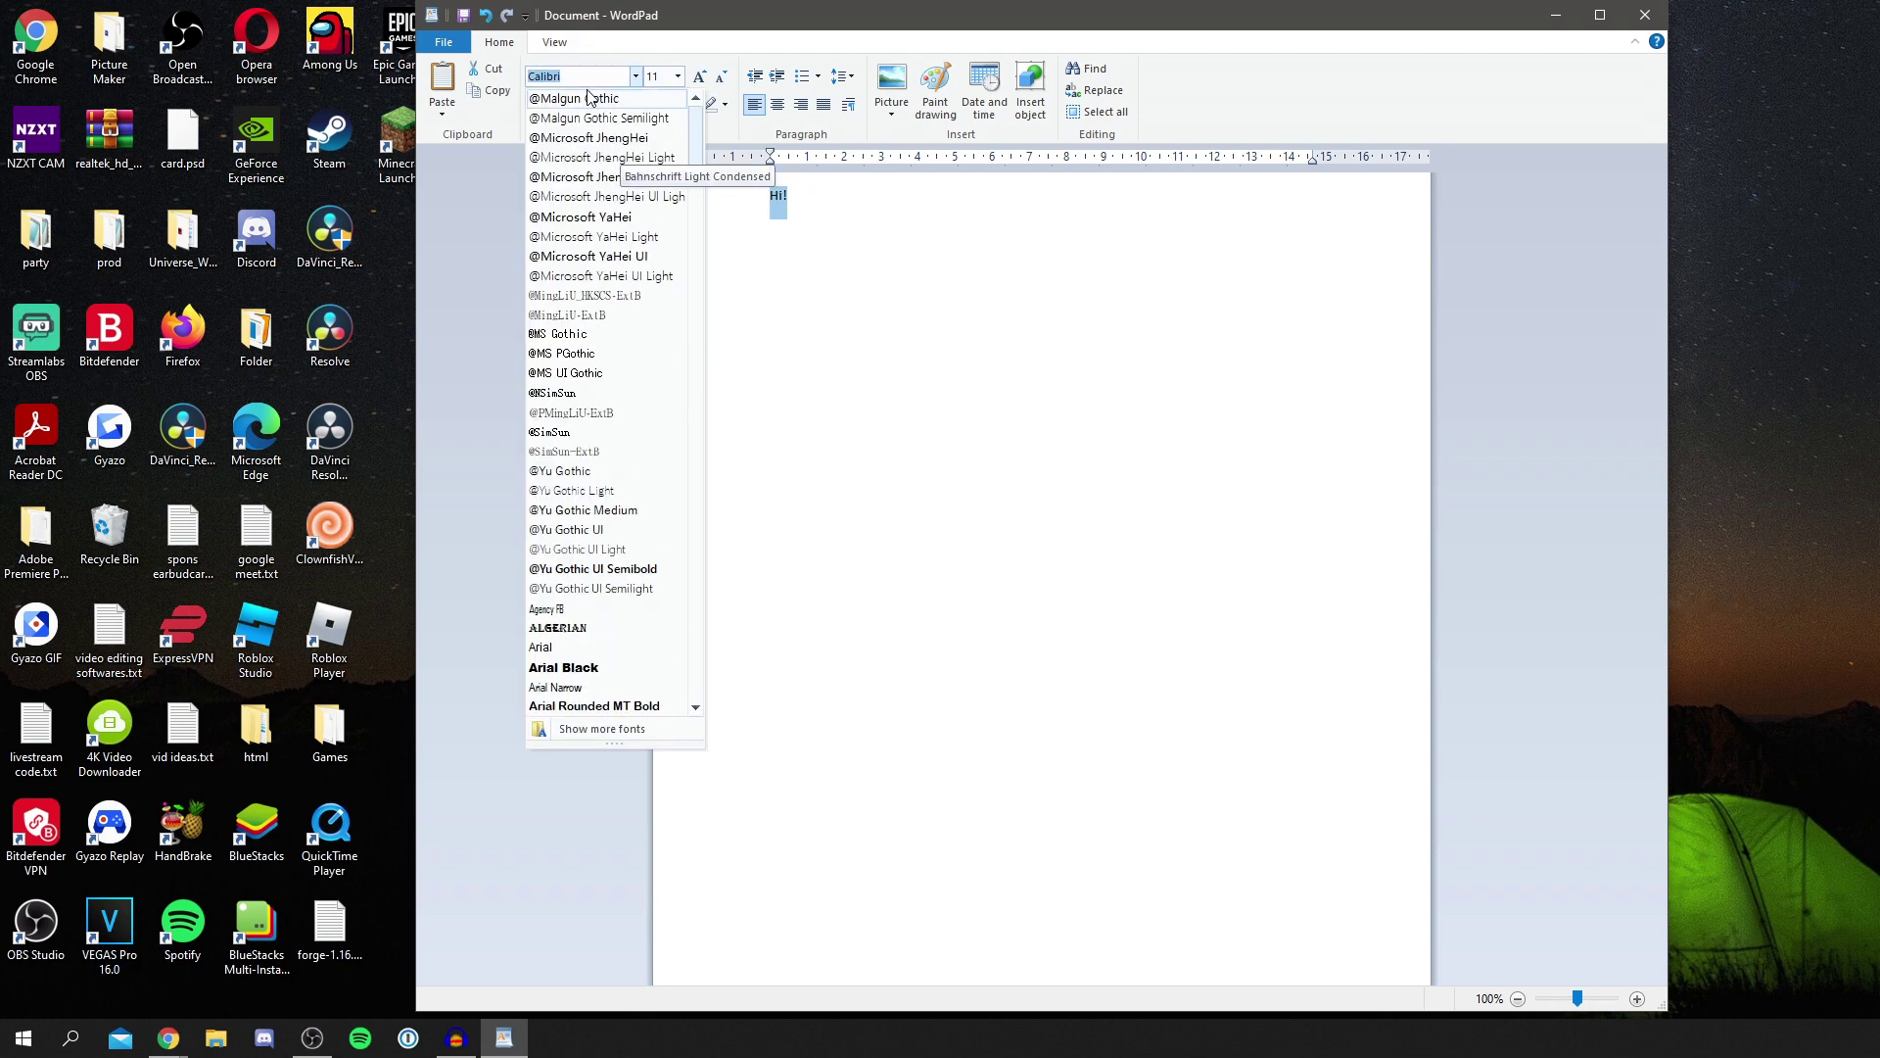
pyautogui.write('Impact')
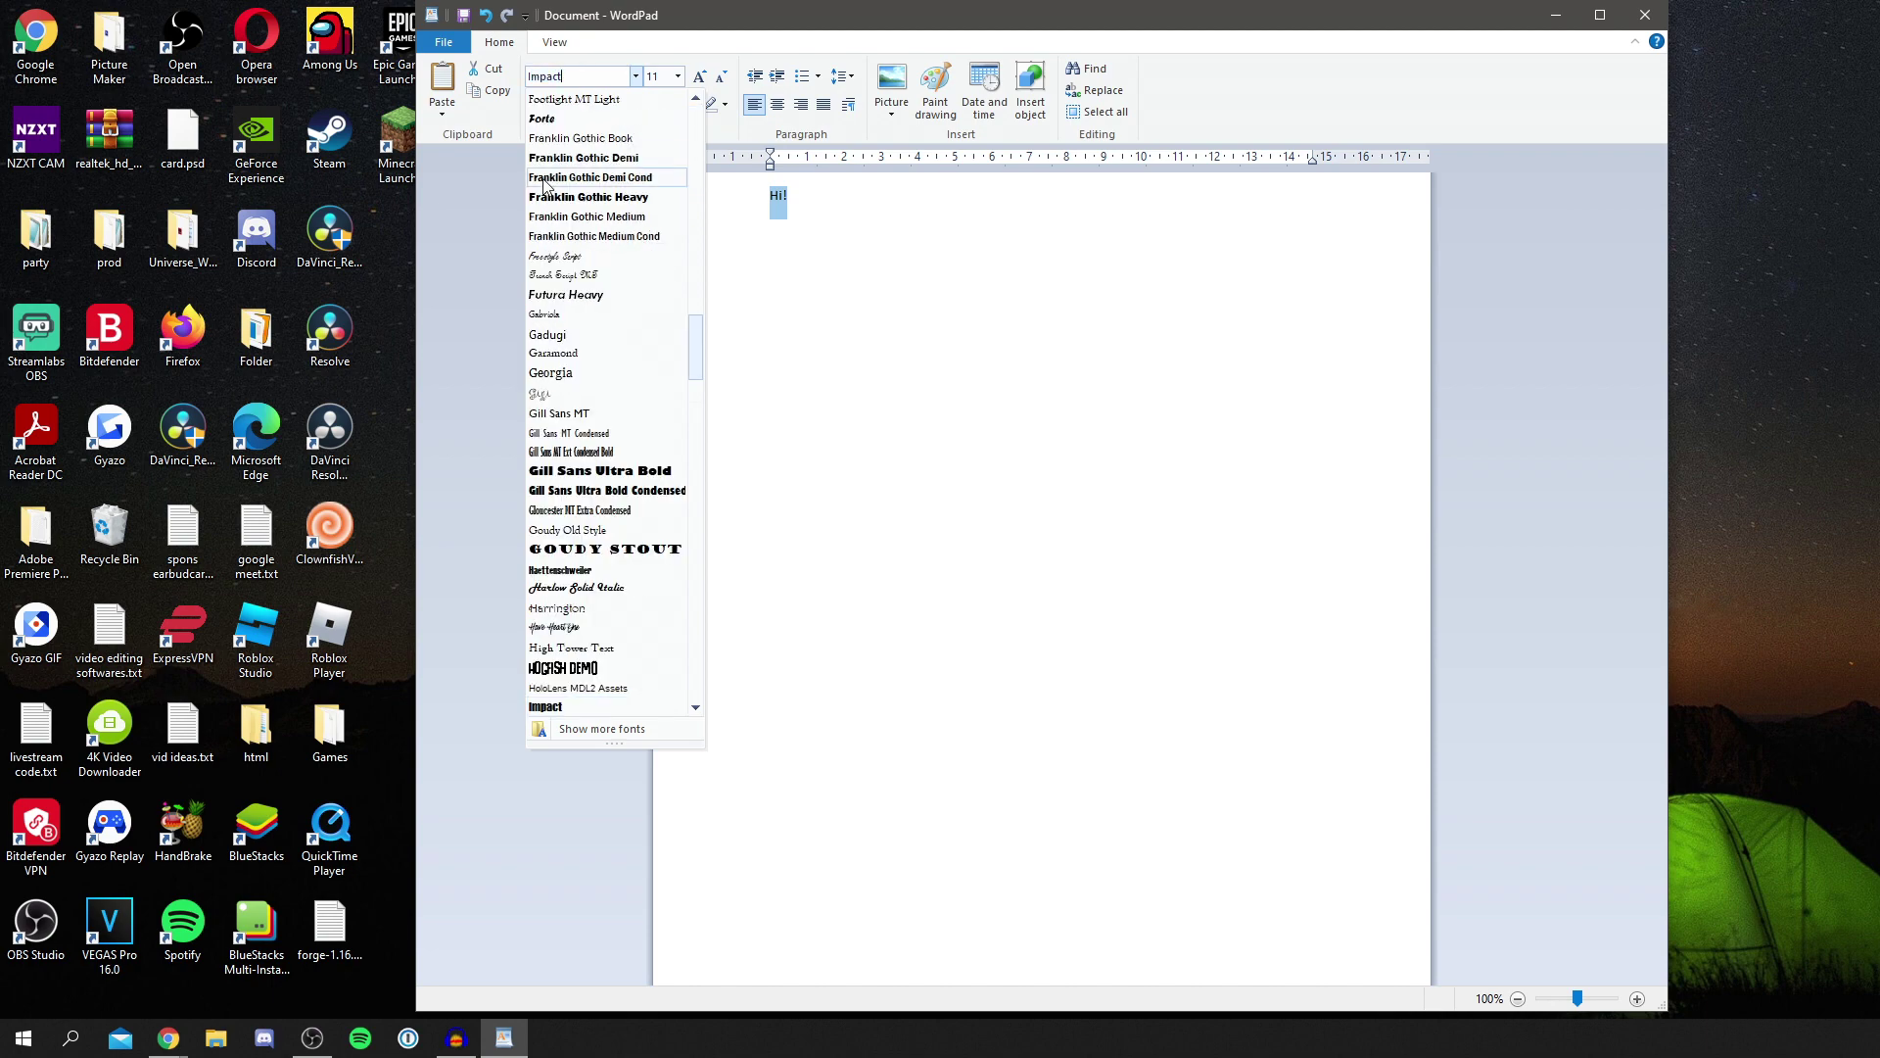
pyautogui.scroll(15, 672, 239)
pyautogui.scroll(-1, 672, 238)
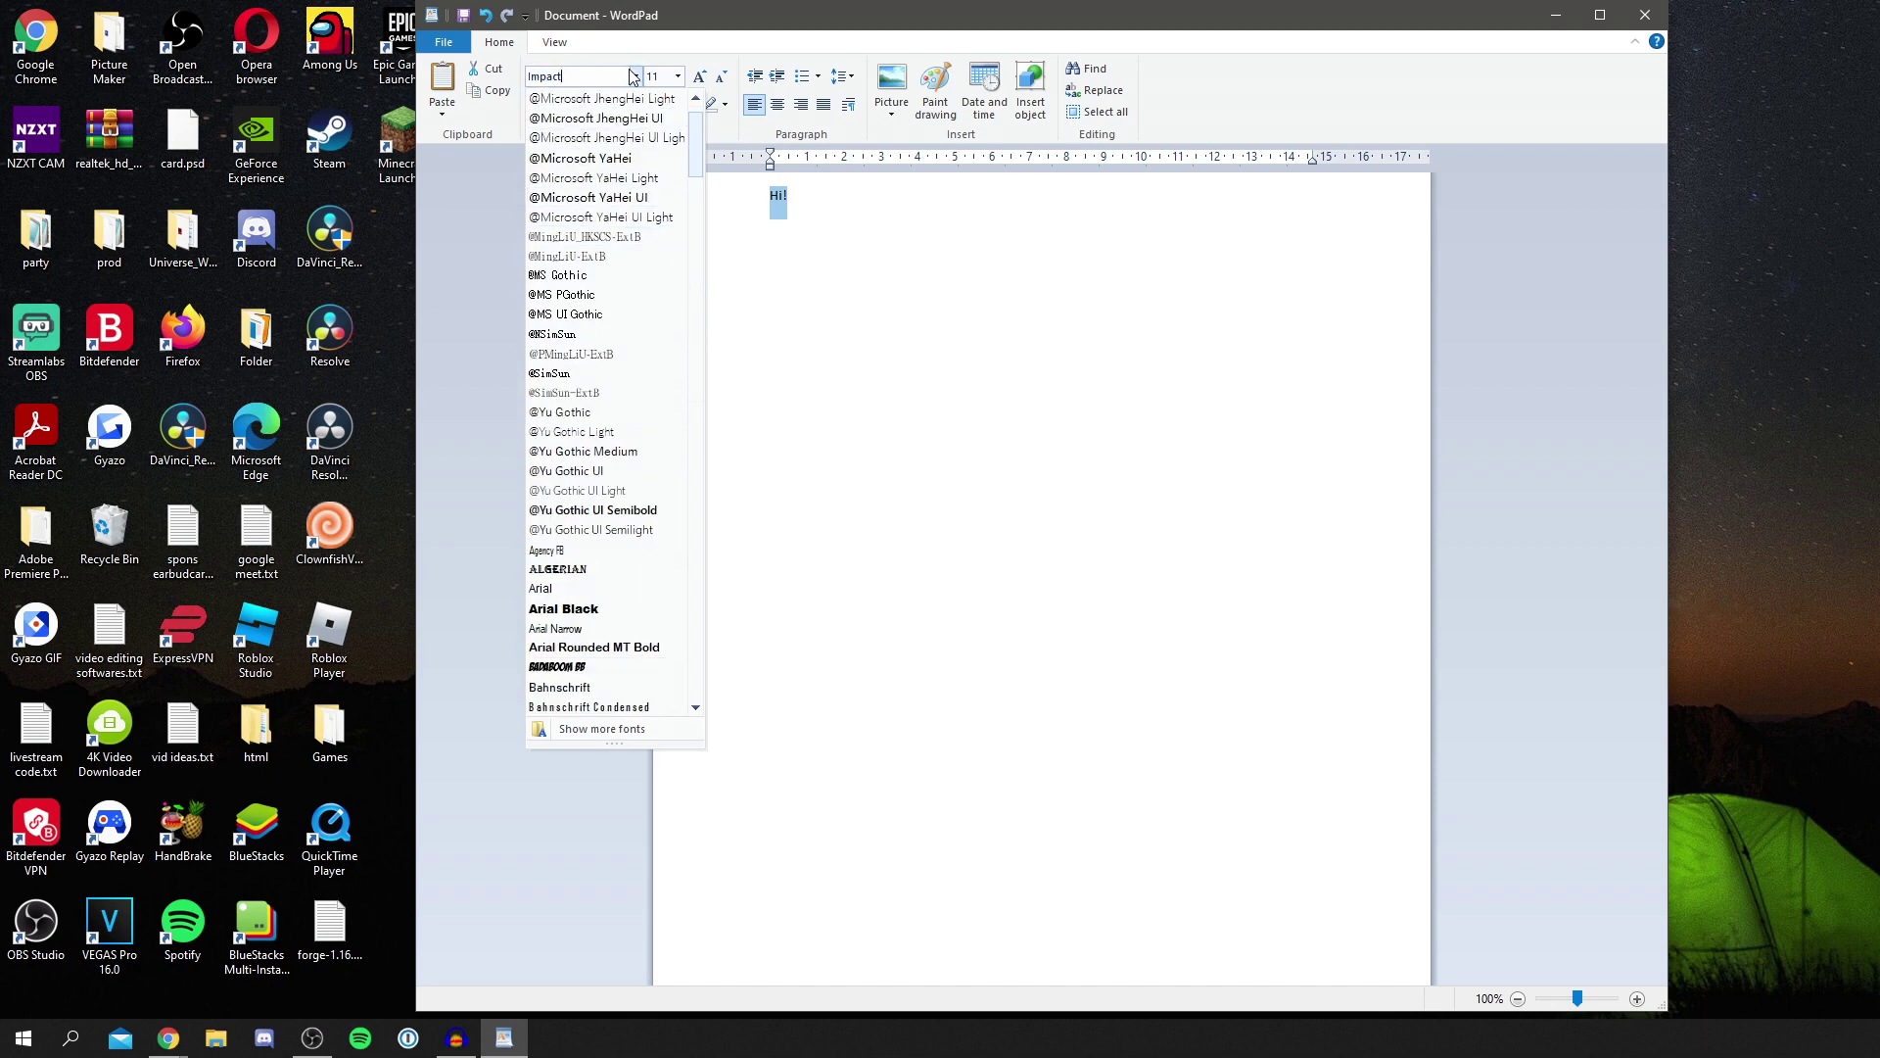
pyautogui.press('Return')
# Enlarge 'Hi!' to 26 pt, then close WordPad choosing Don't Save.
pyautogui.click(801, 209)
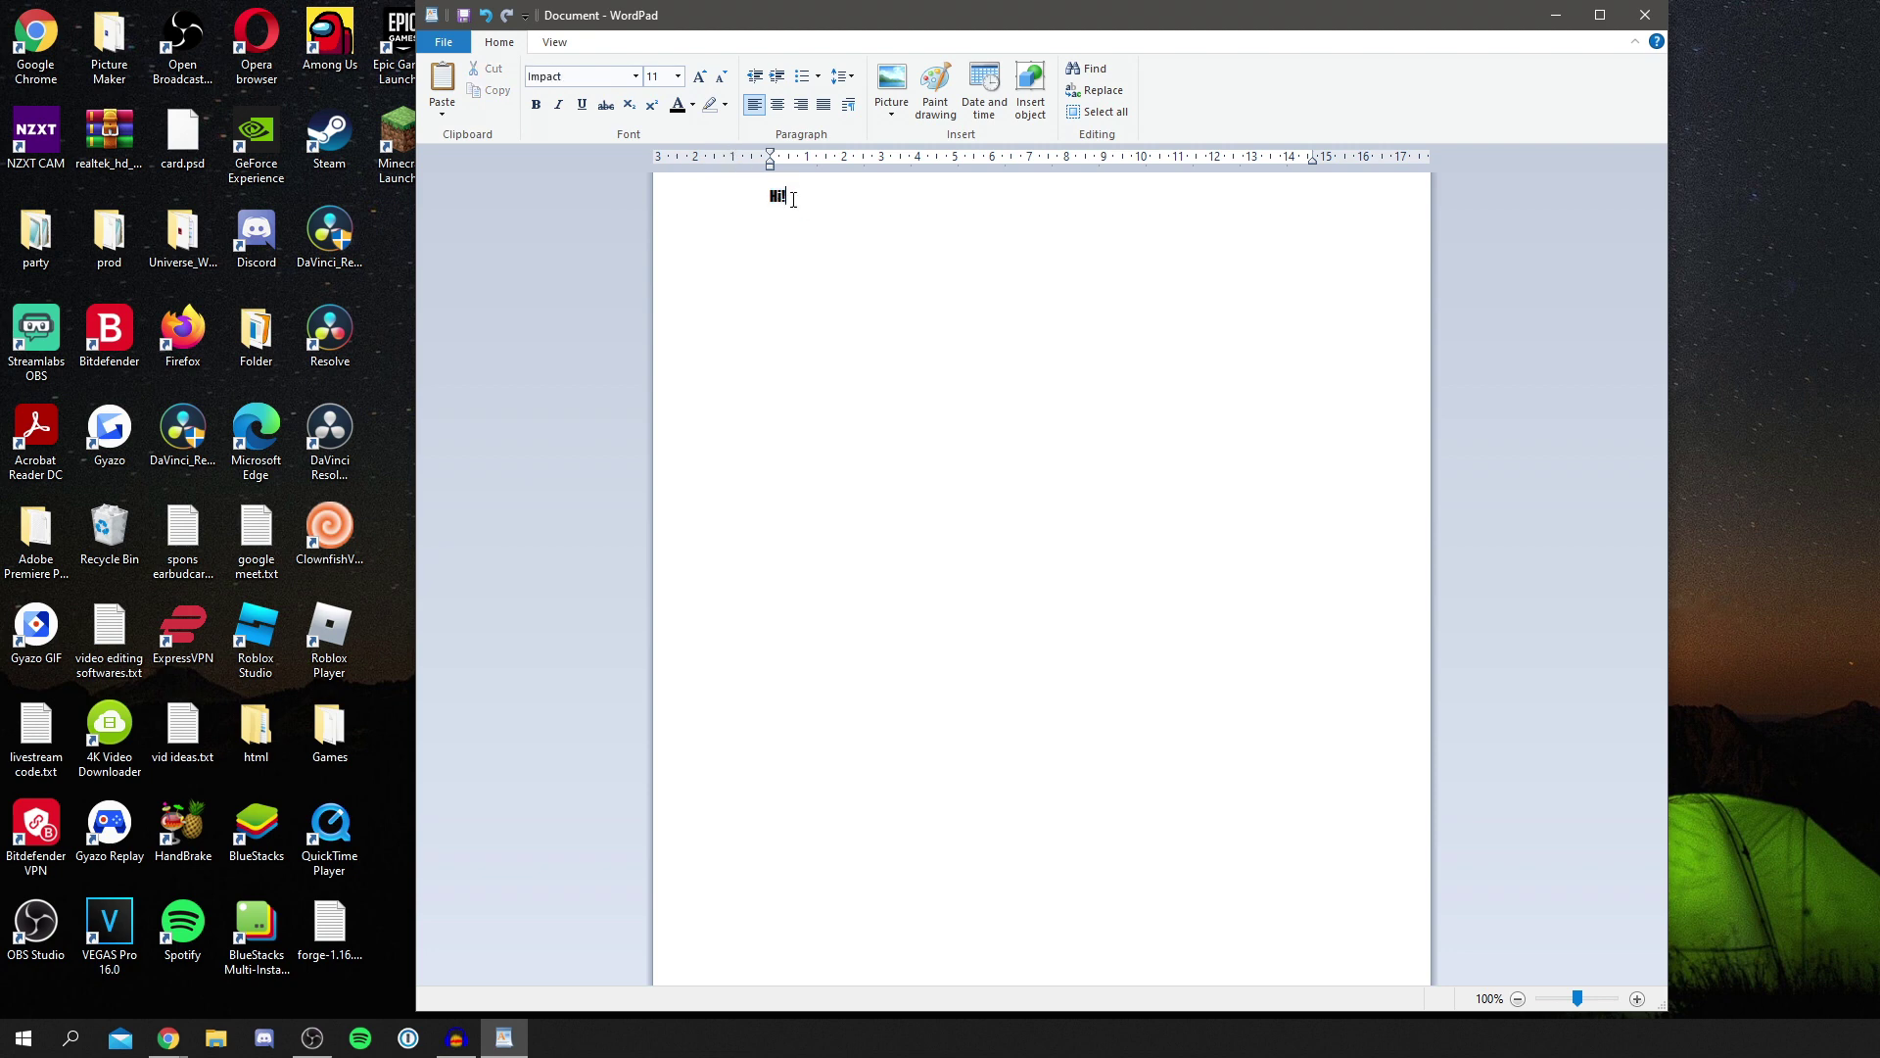
pyautogui.hotkey('ctrl', 'a')
pyautogui.click(676, 82)
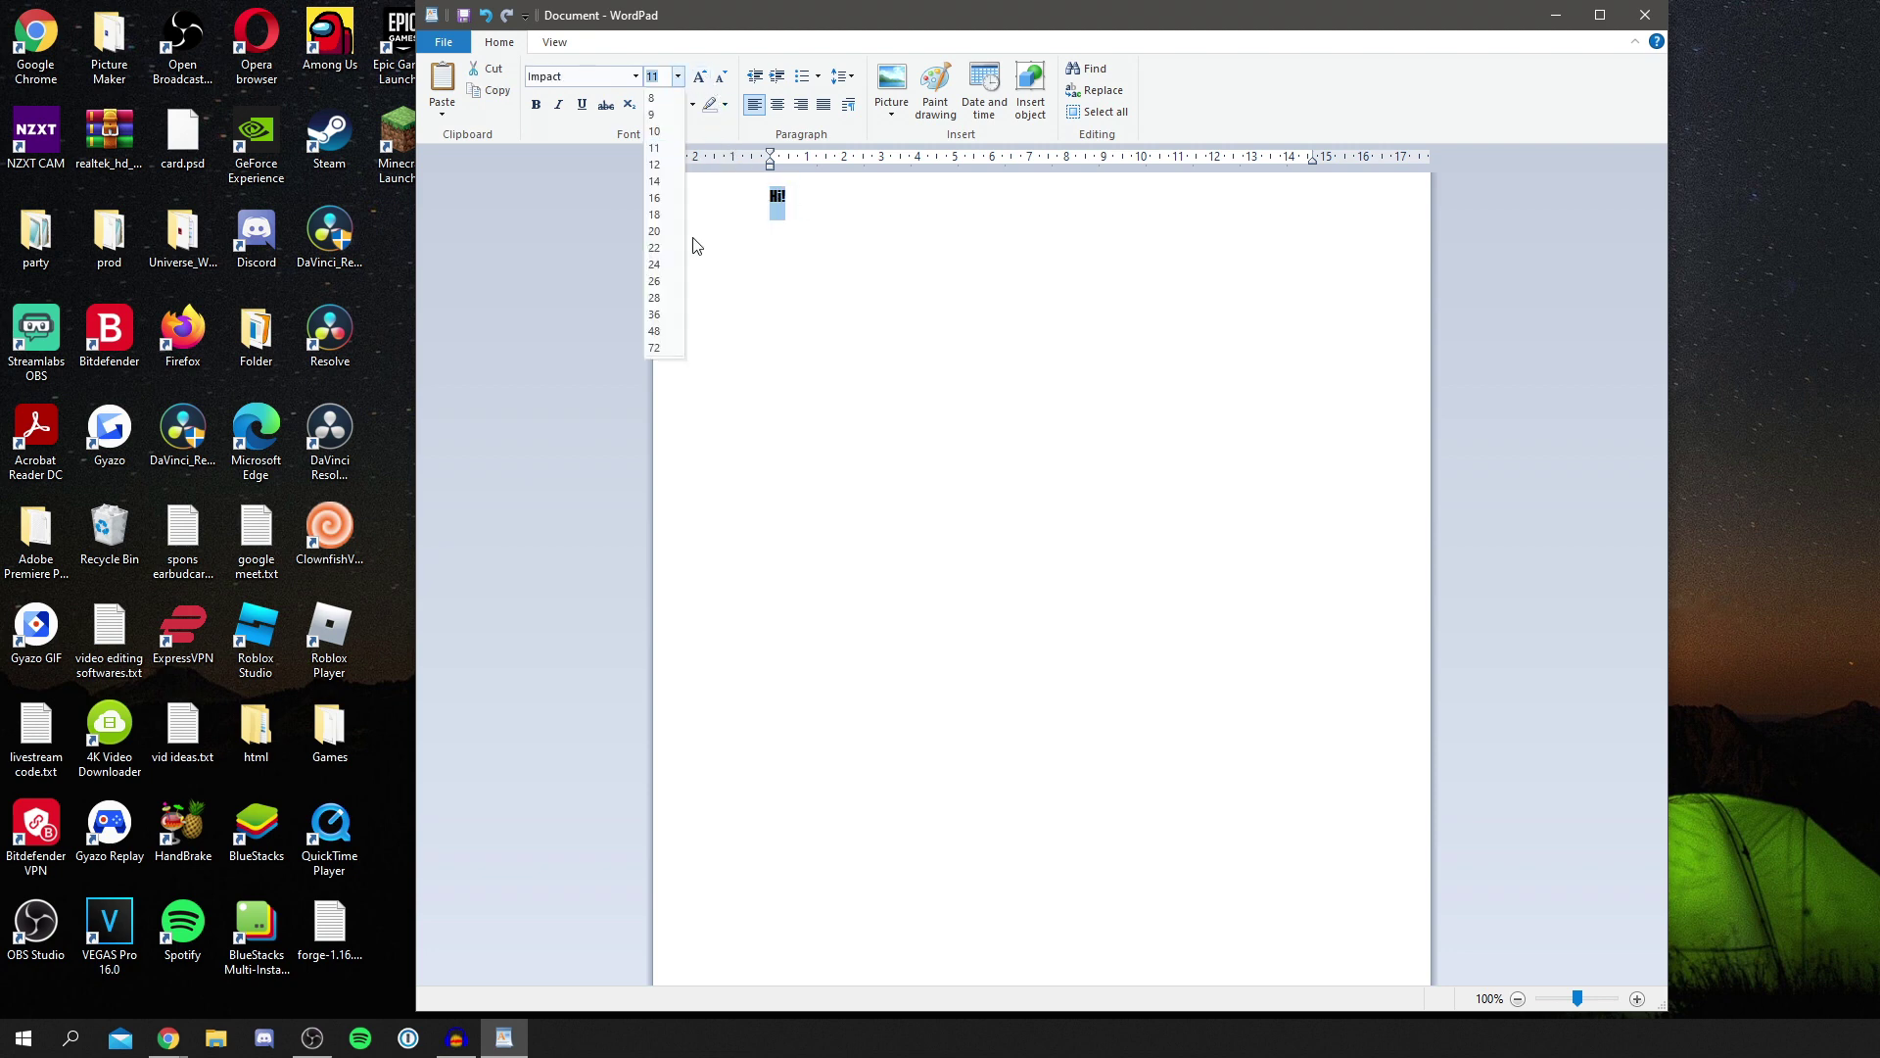
pyautogui.click(666, 280)
pyautogui.click(776, 273)
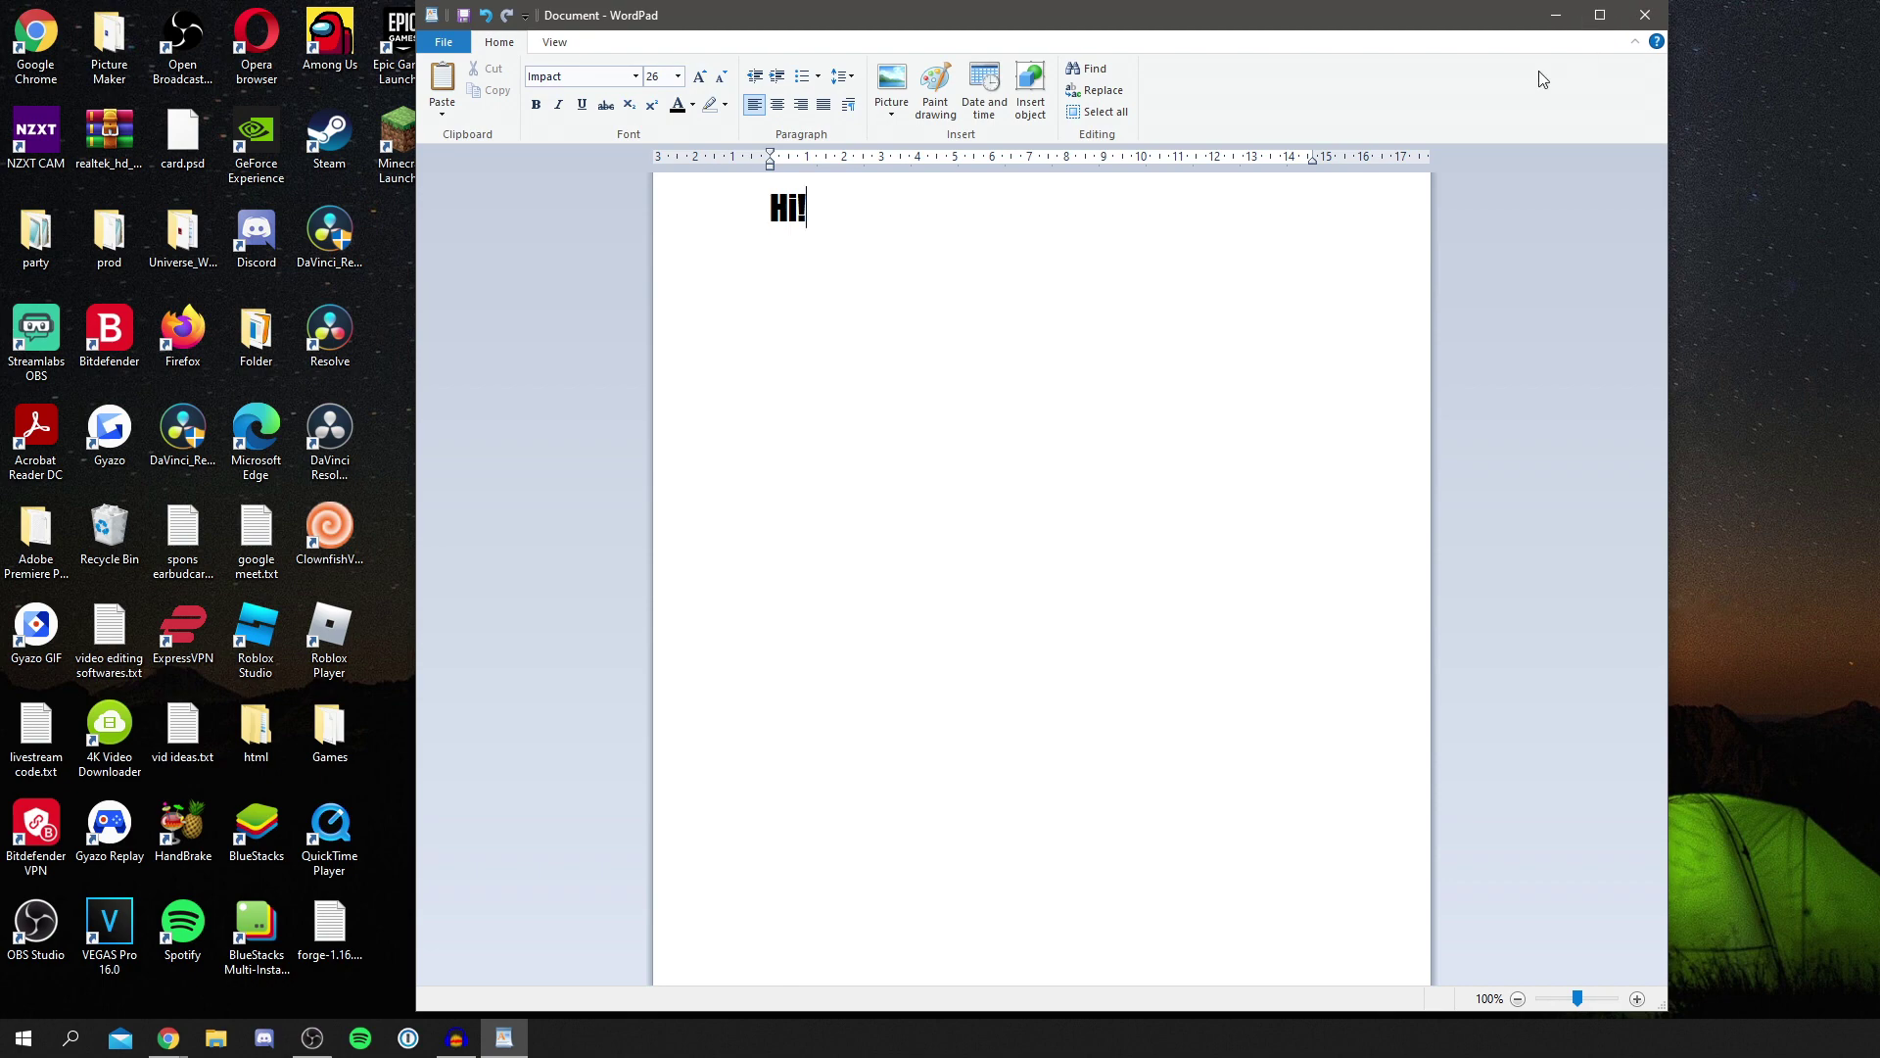
pyautogui.click(1645, 14)
pyautogui.click(1083, 526)
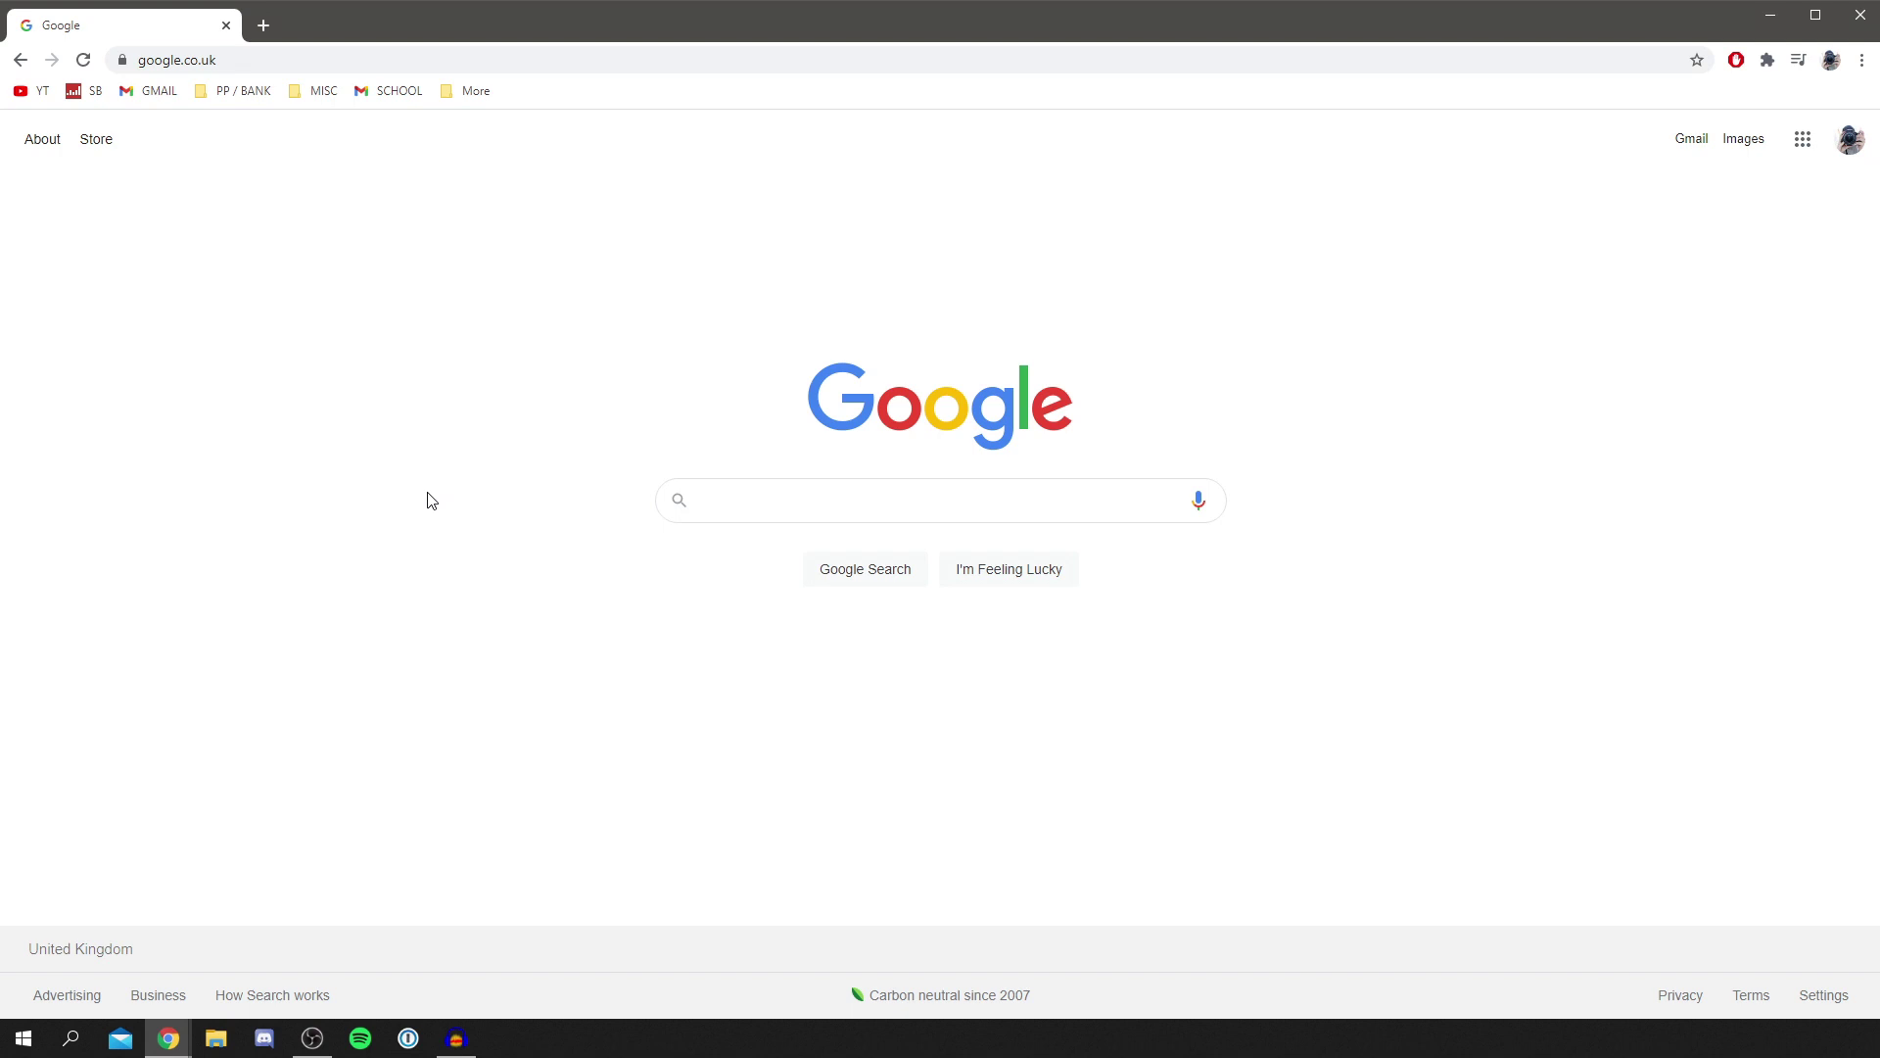
# Search Google for 'dafont' and open the DaFont - Download fonts website.
pyautogui.click(781, 500)
pyautogui.write('dafont')
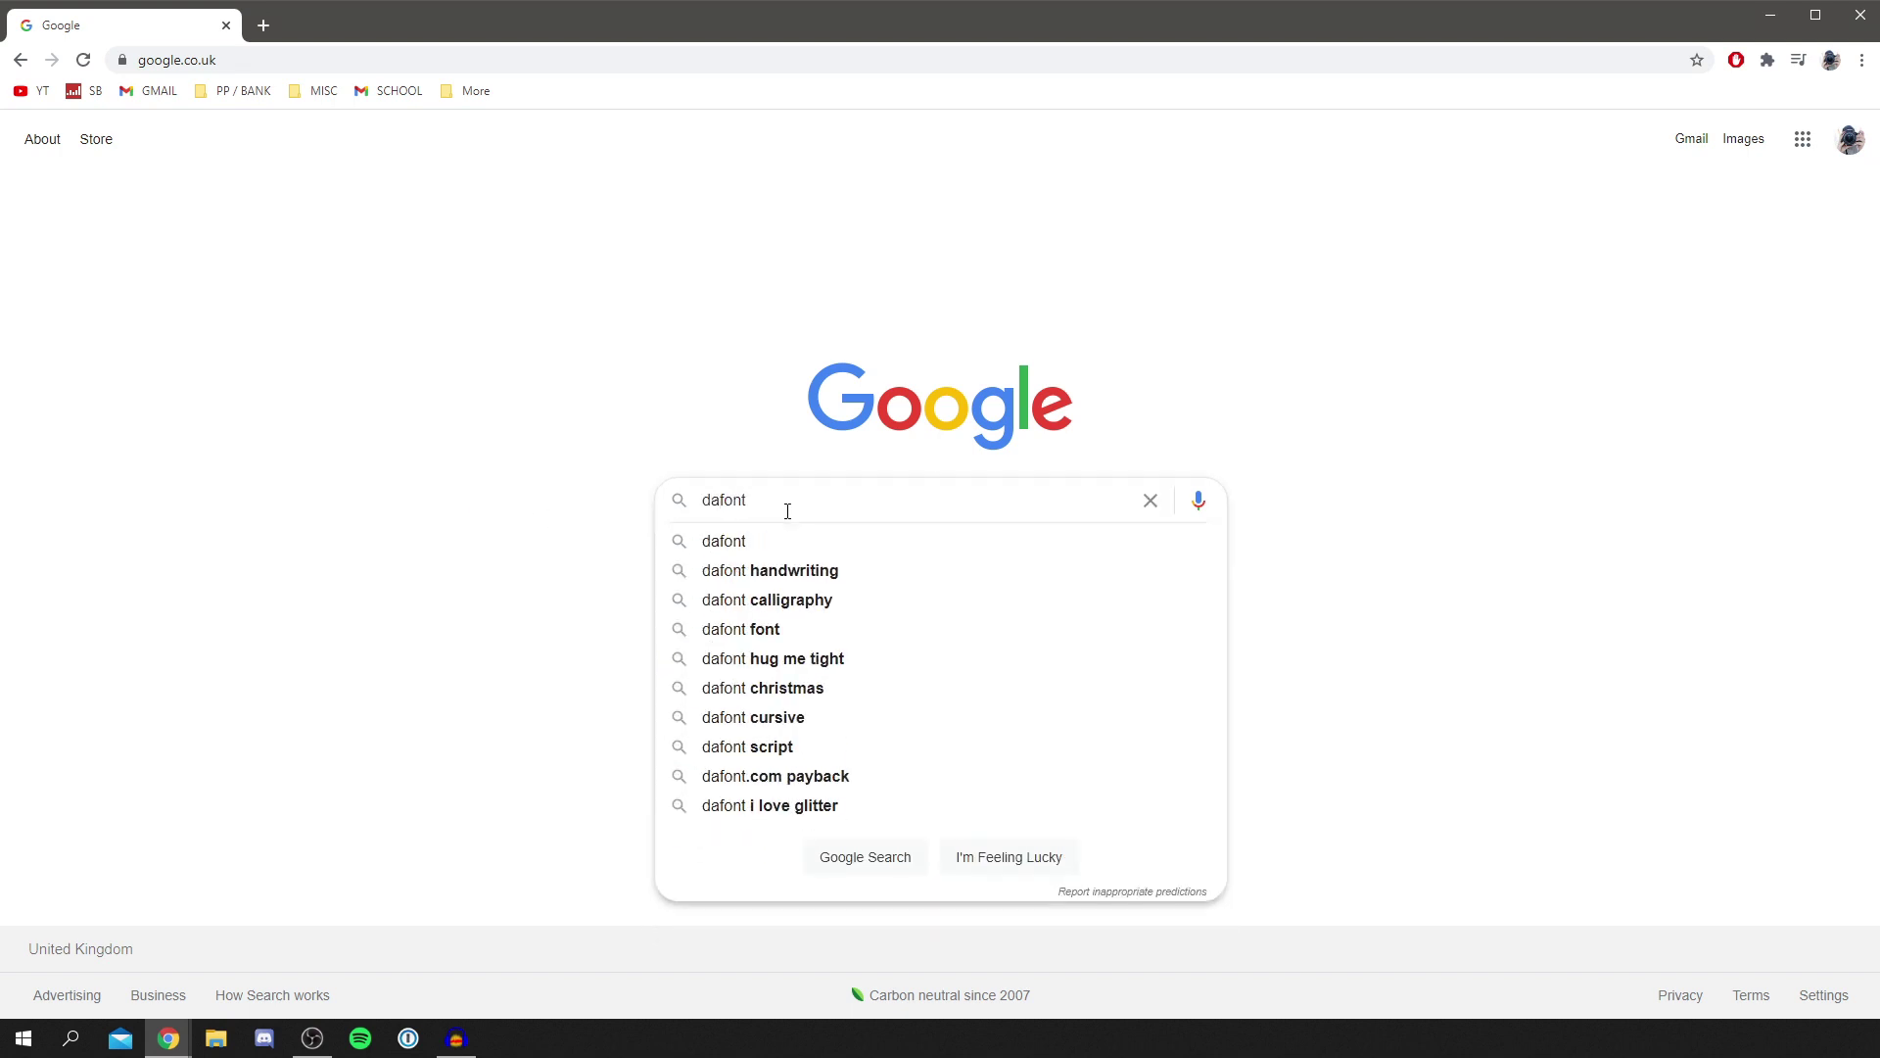
pyautogui.press('Return')
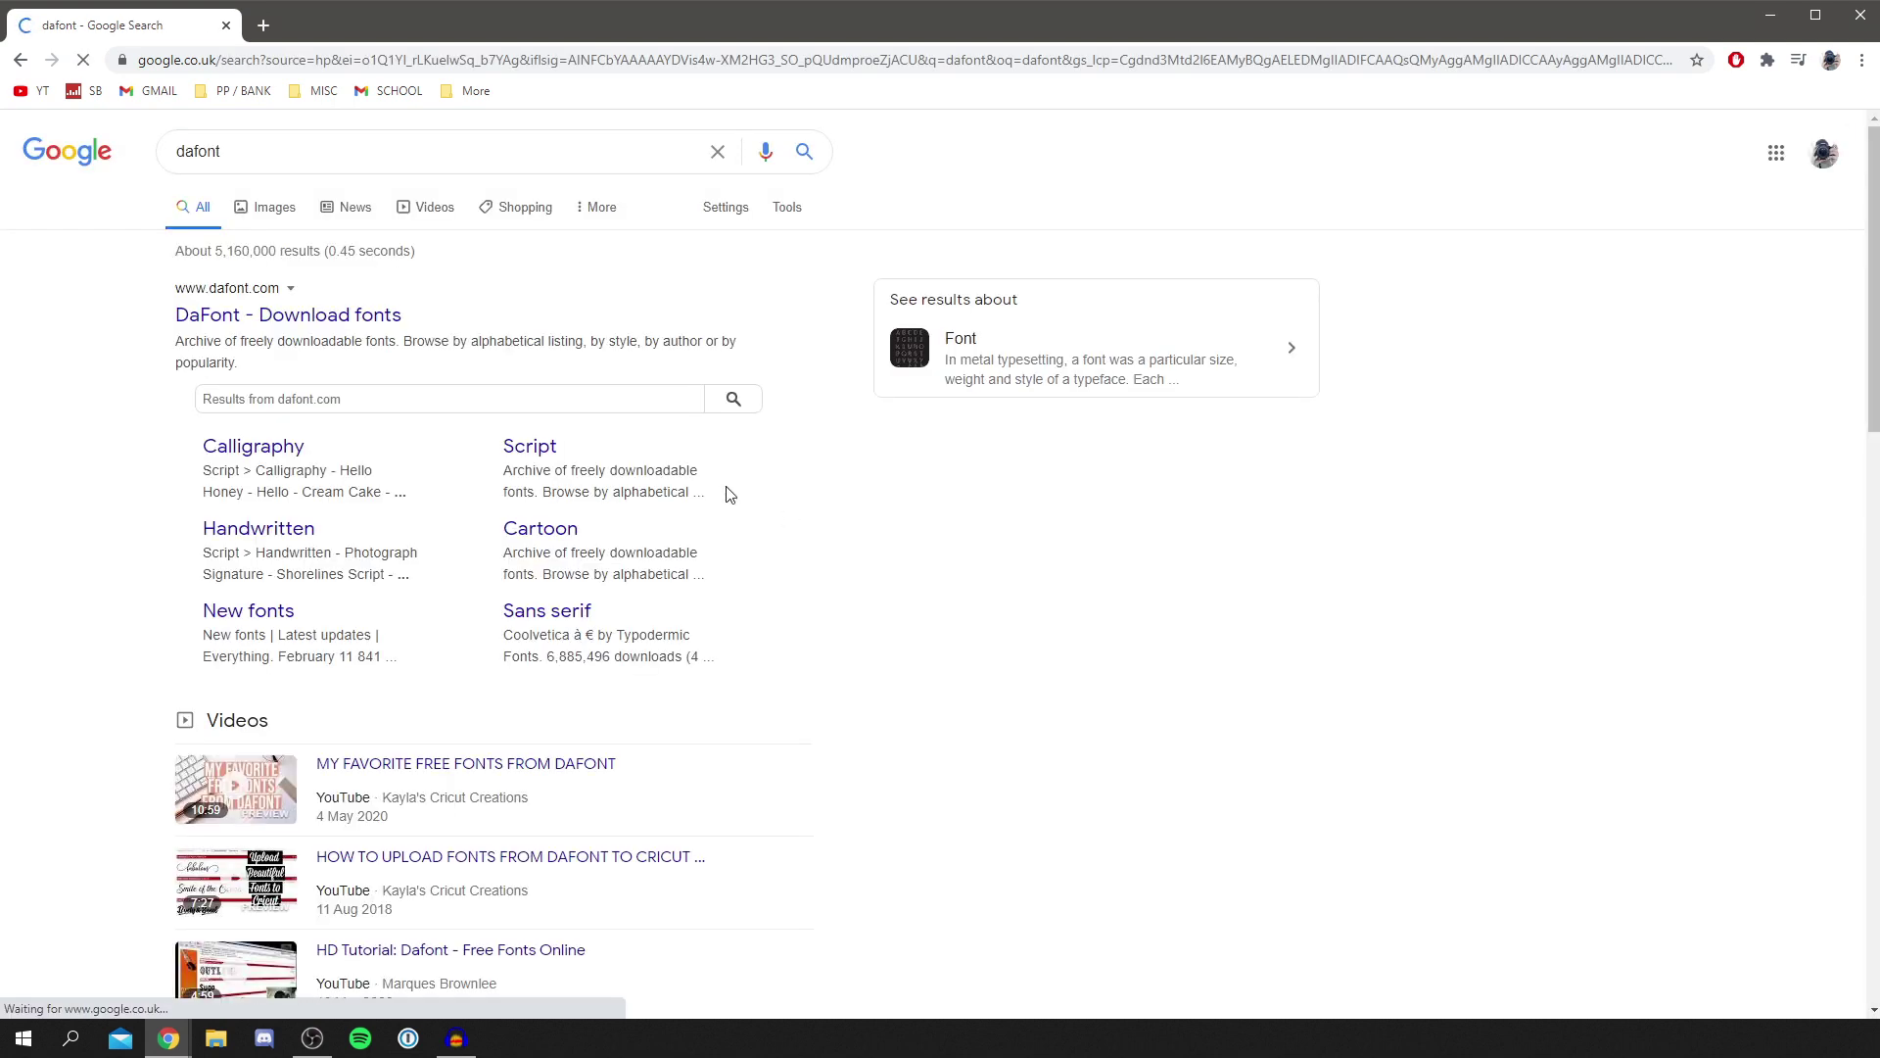
pyautogui.click(266, 316)
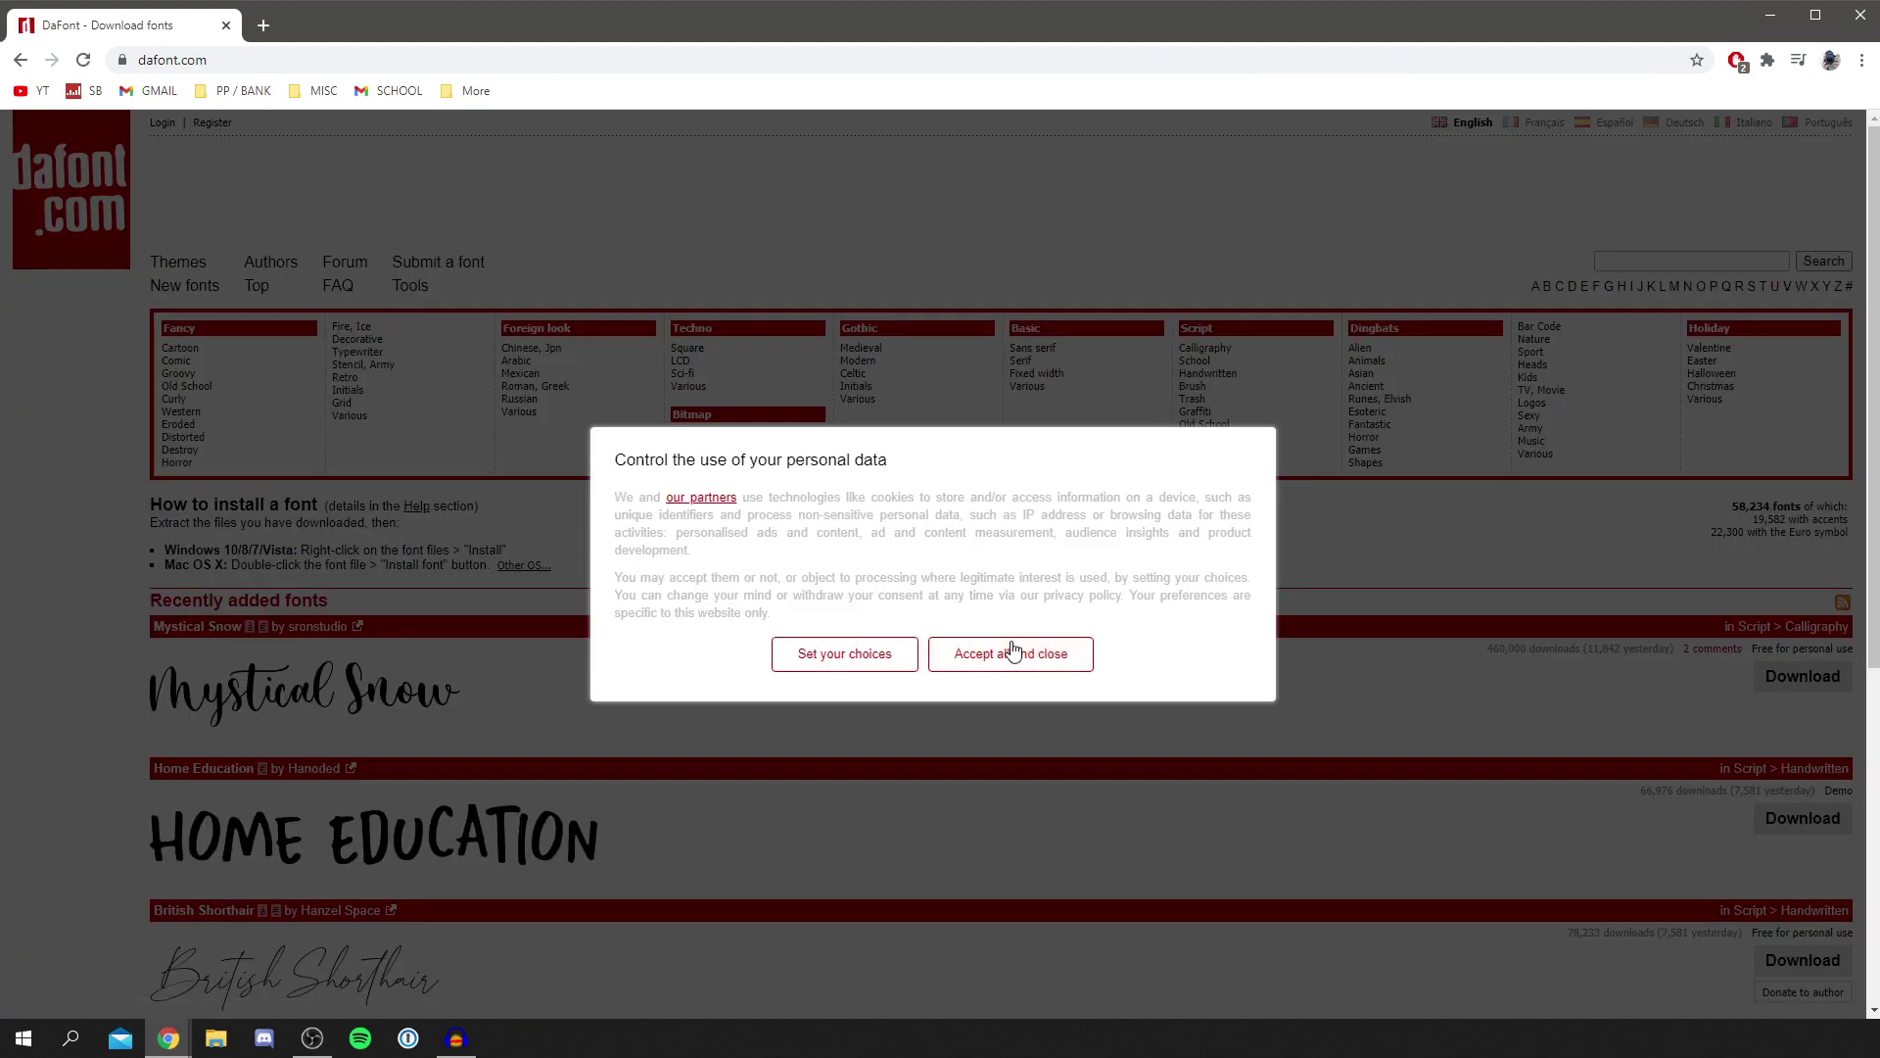
# Accept DaFont's cookie notice, browse the listings and open the Home Education font page.
pyautogui.click(1009, 653)
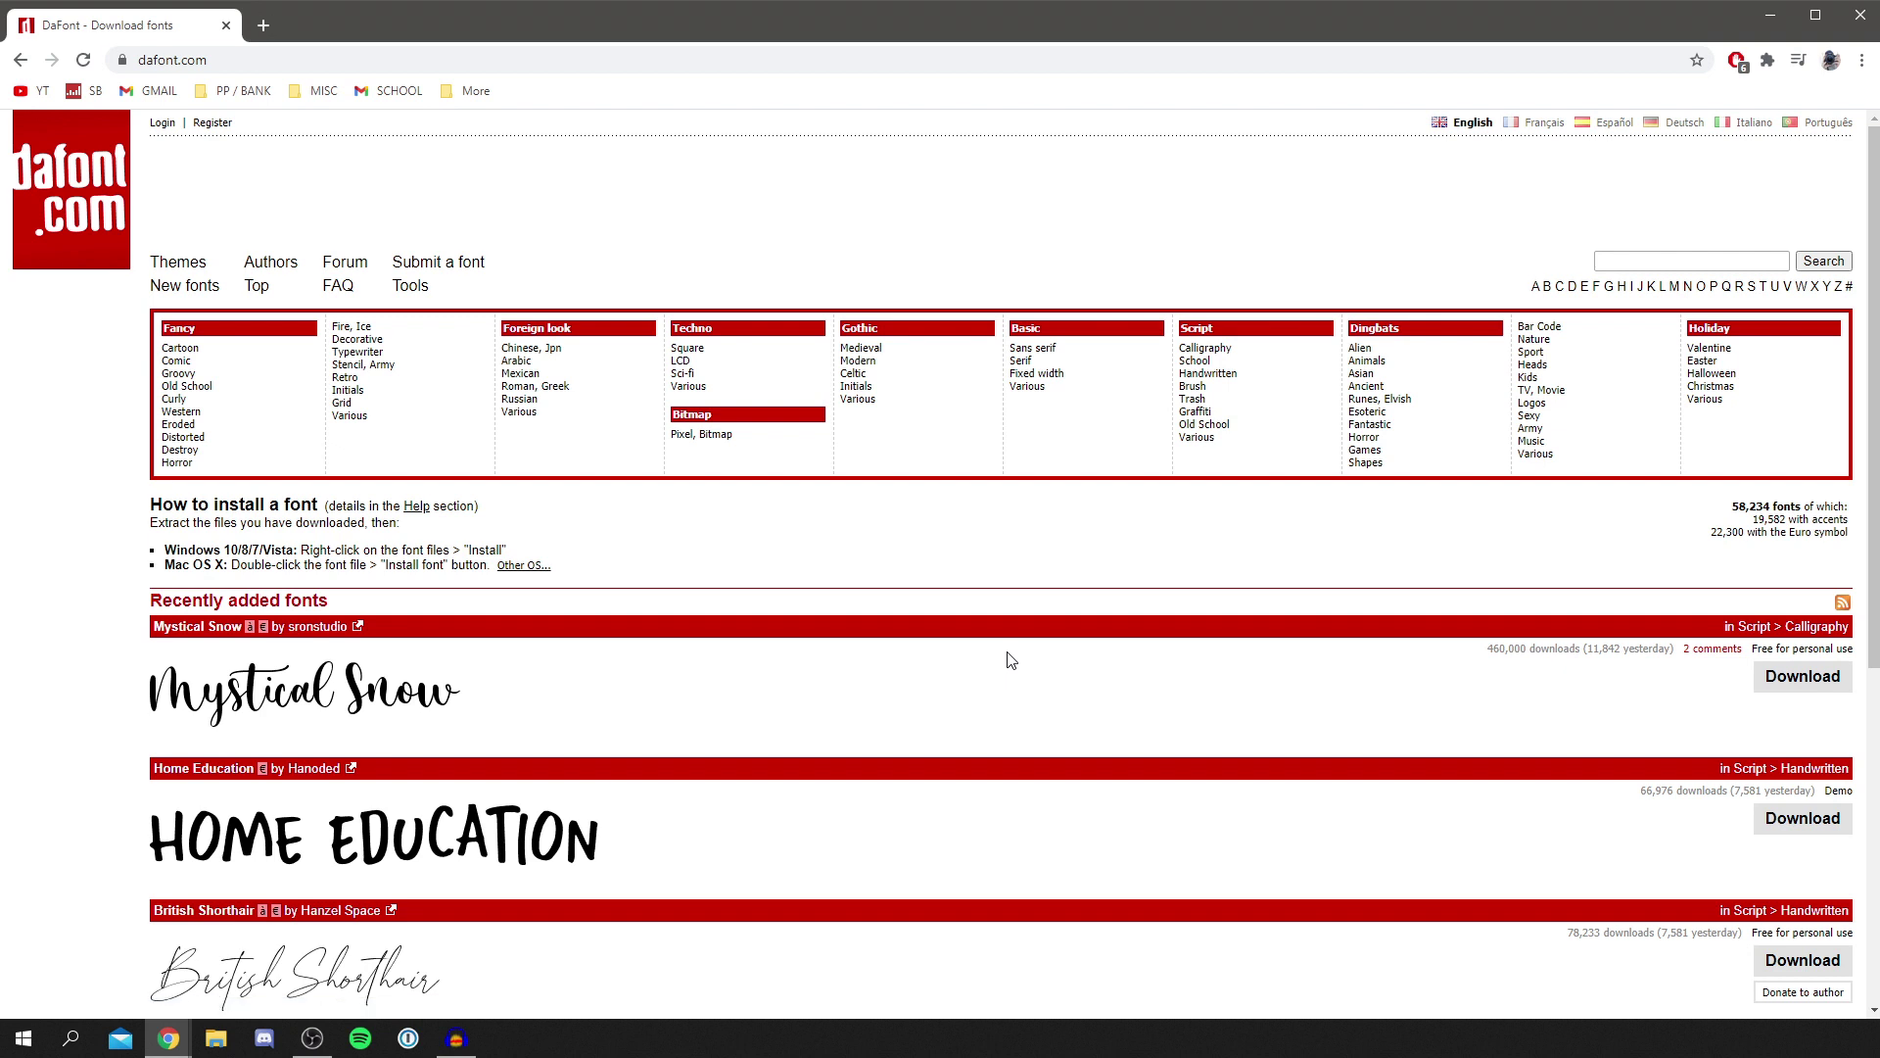
pyautogui.scroll(-3, 1084, 555)
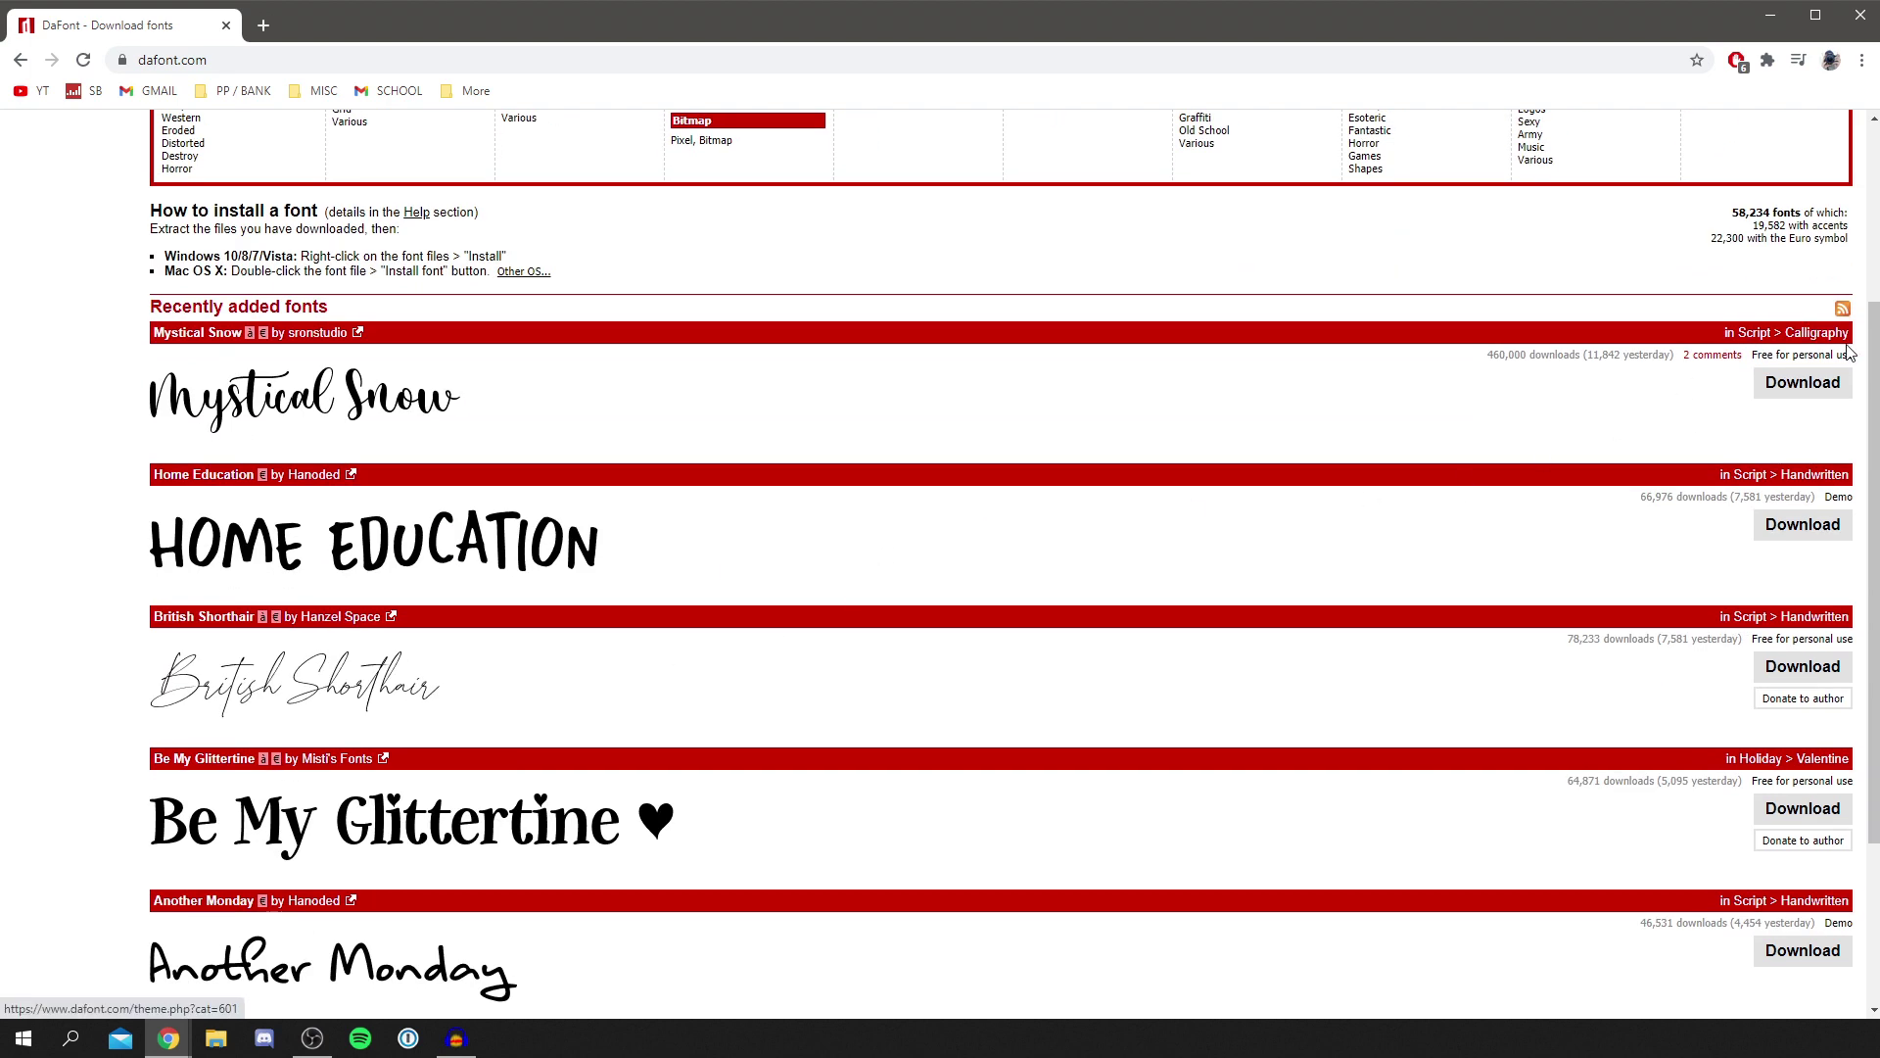
pyautogui.scroll(-2, 662, 457)
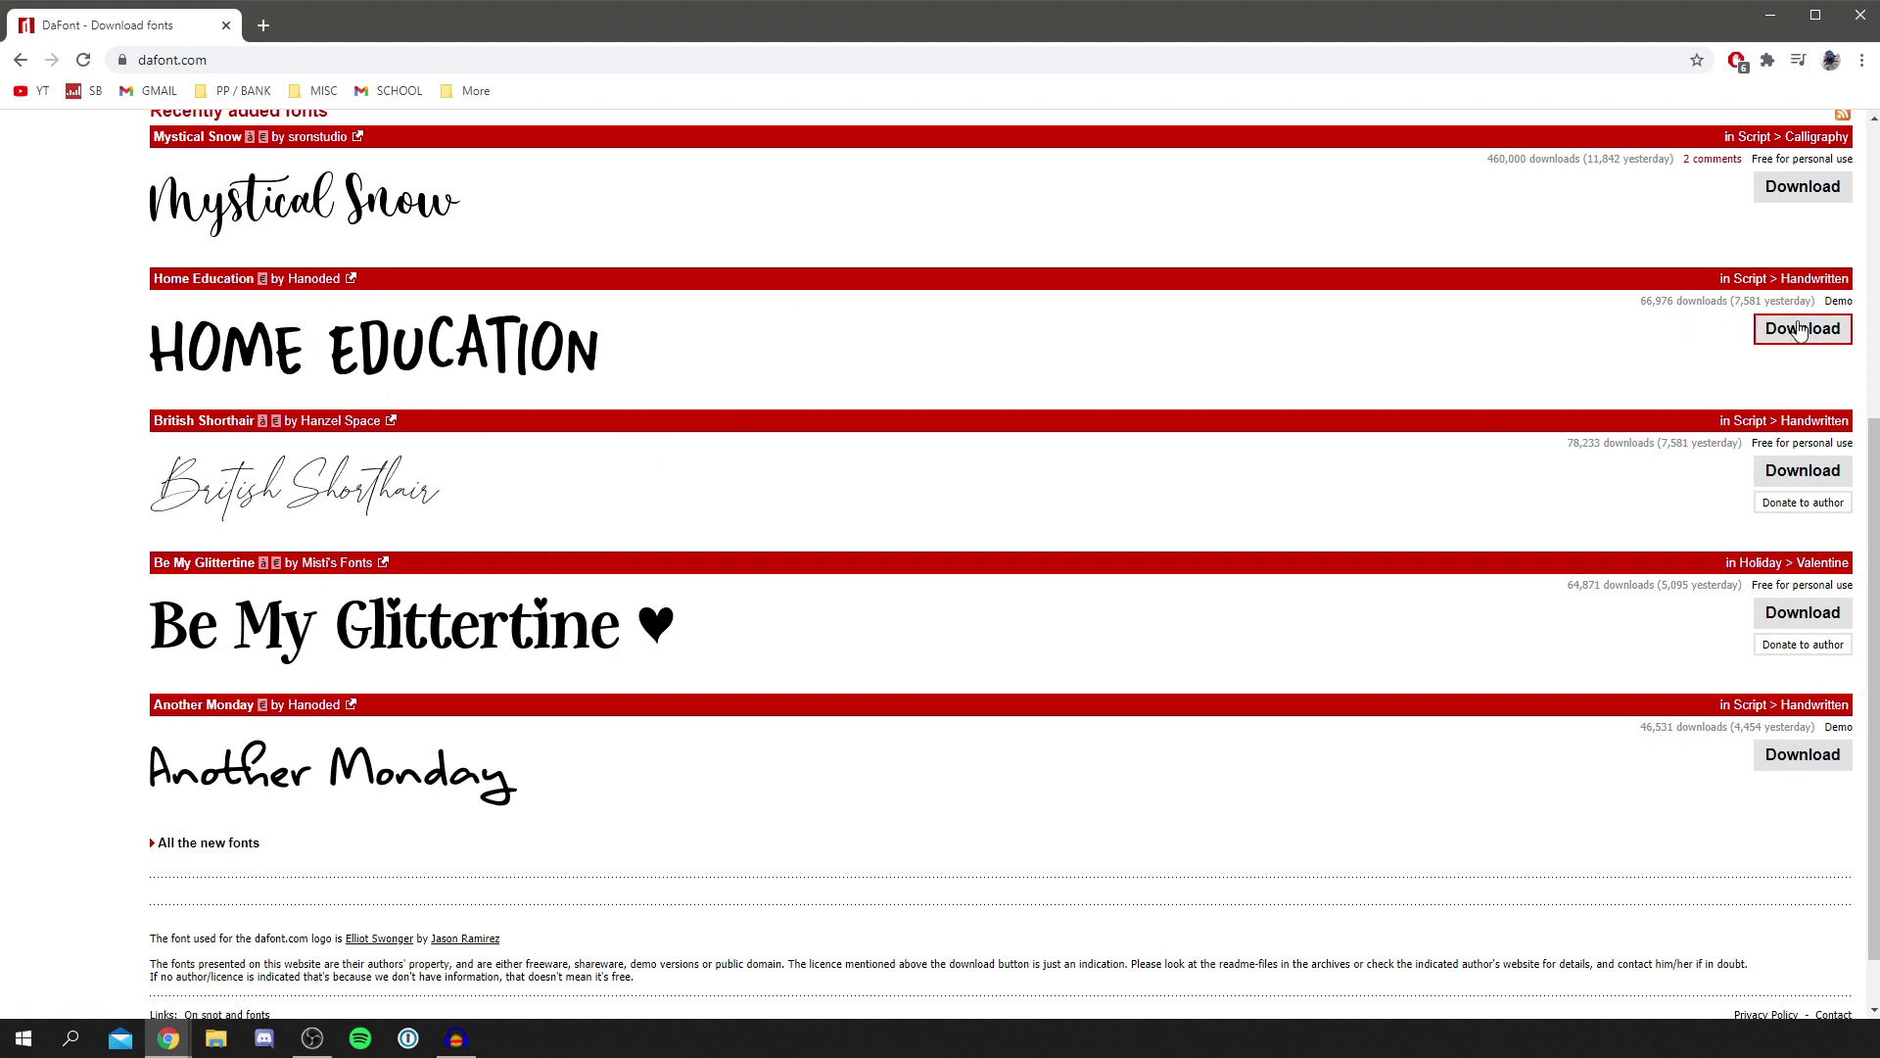
pyautogui.click(508, 345)
# Look over the Home Education glyphs and download home_education.zip.
pyautogui.scroll(-4, 563, 345)
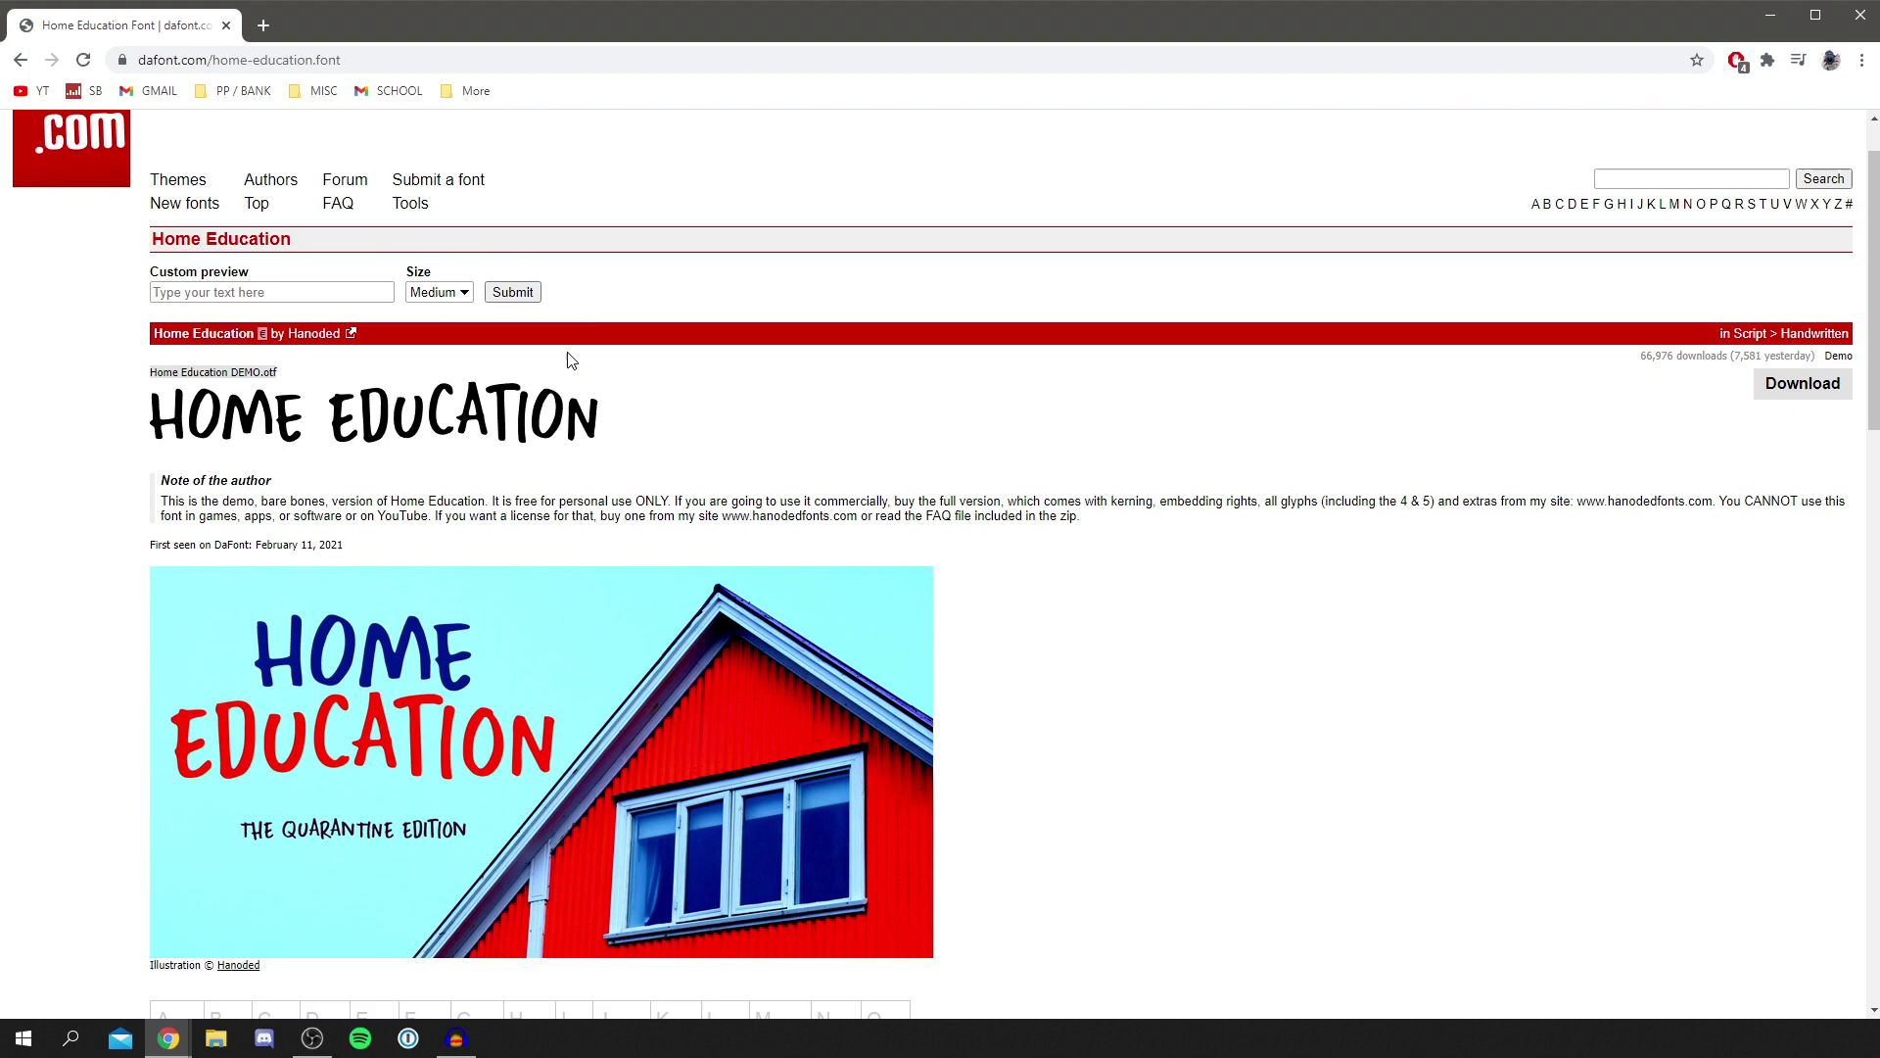
pyautogui.scroll(2, 567, 350)
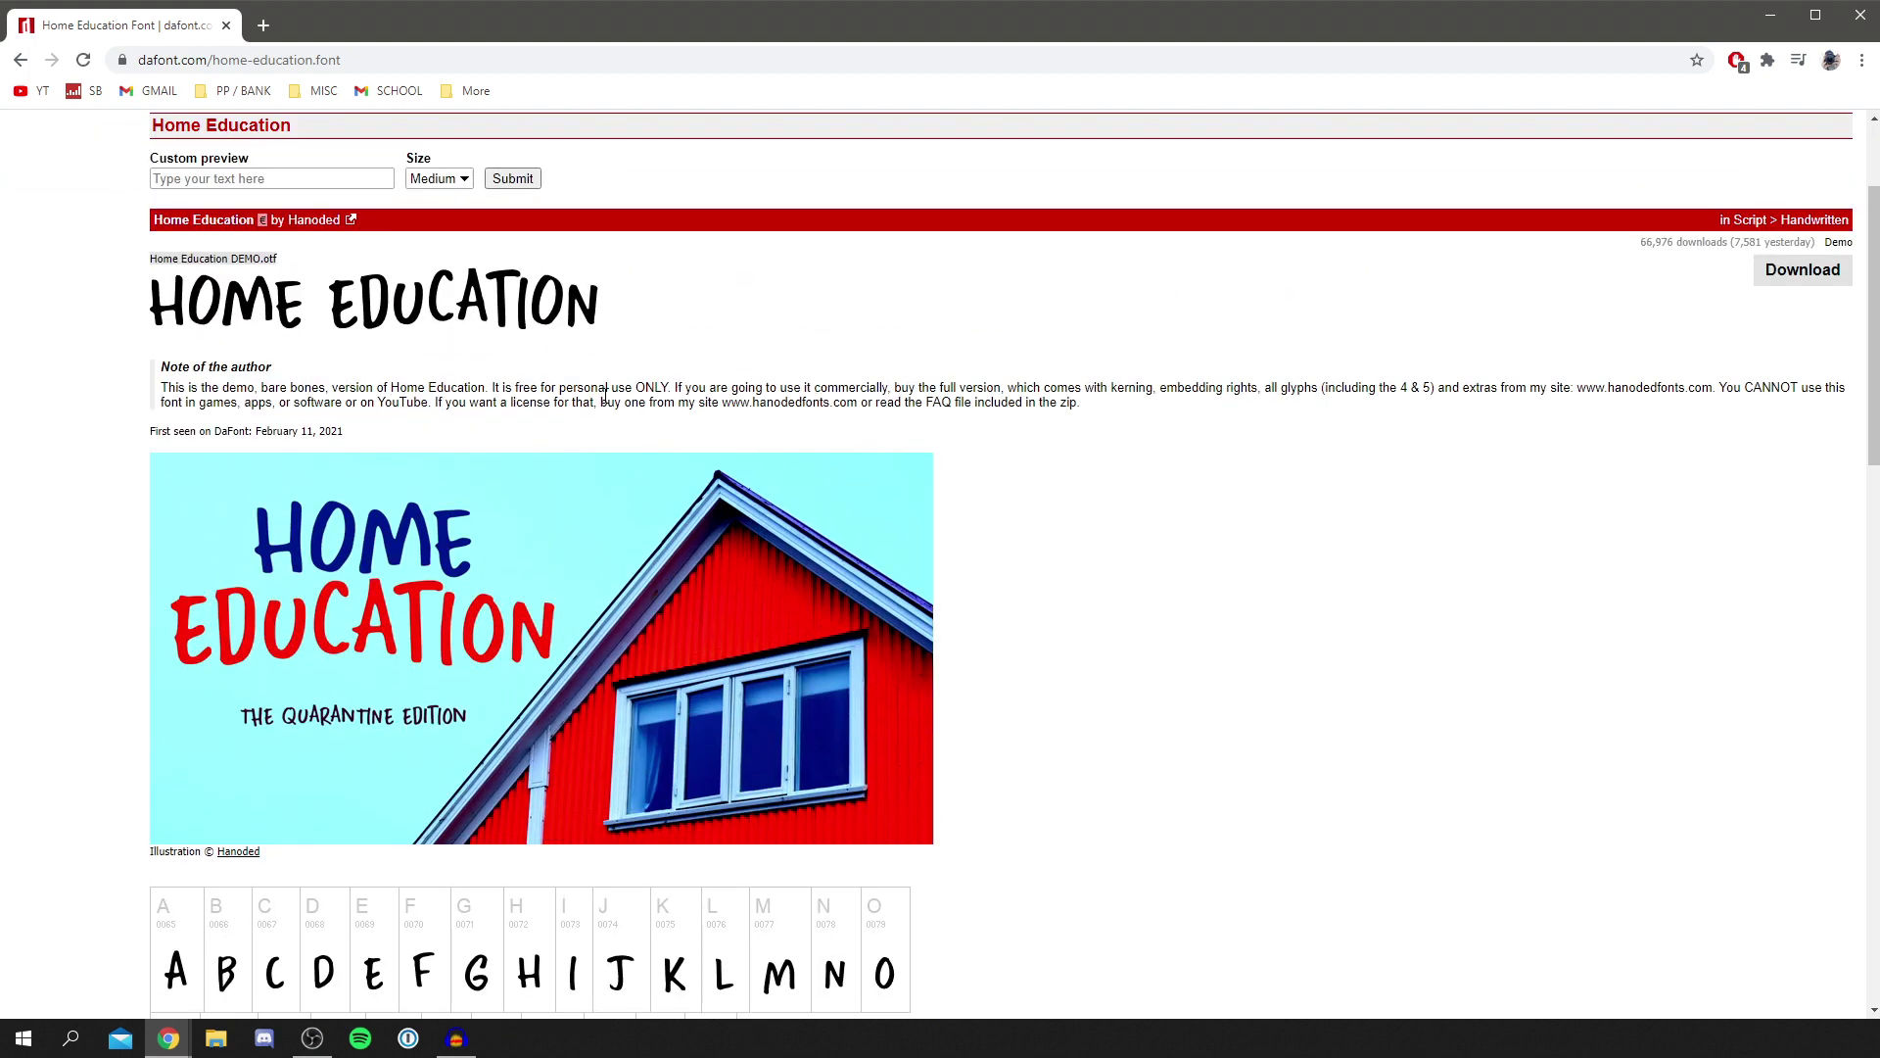
pyautogui.scroll(-12, 604, 387)
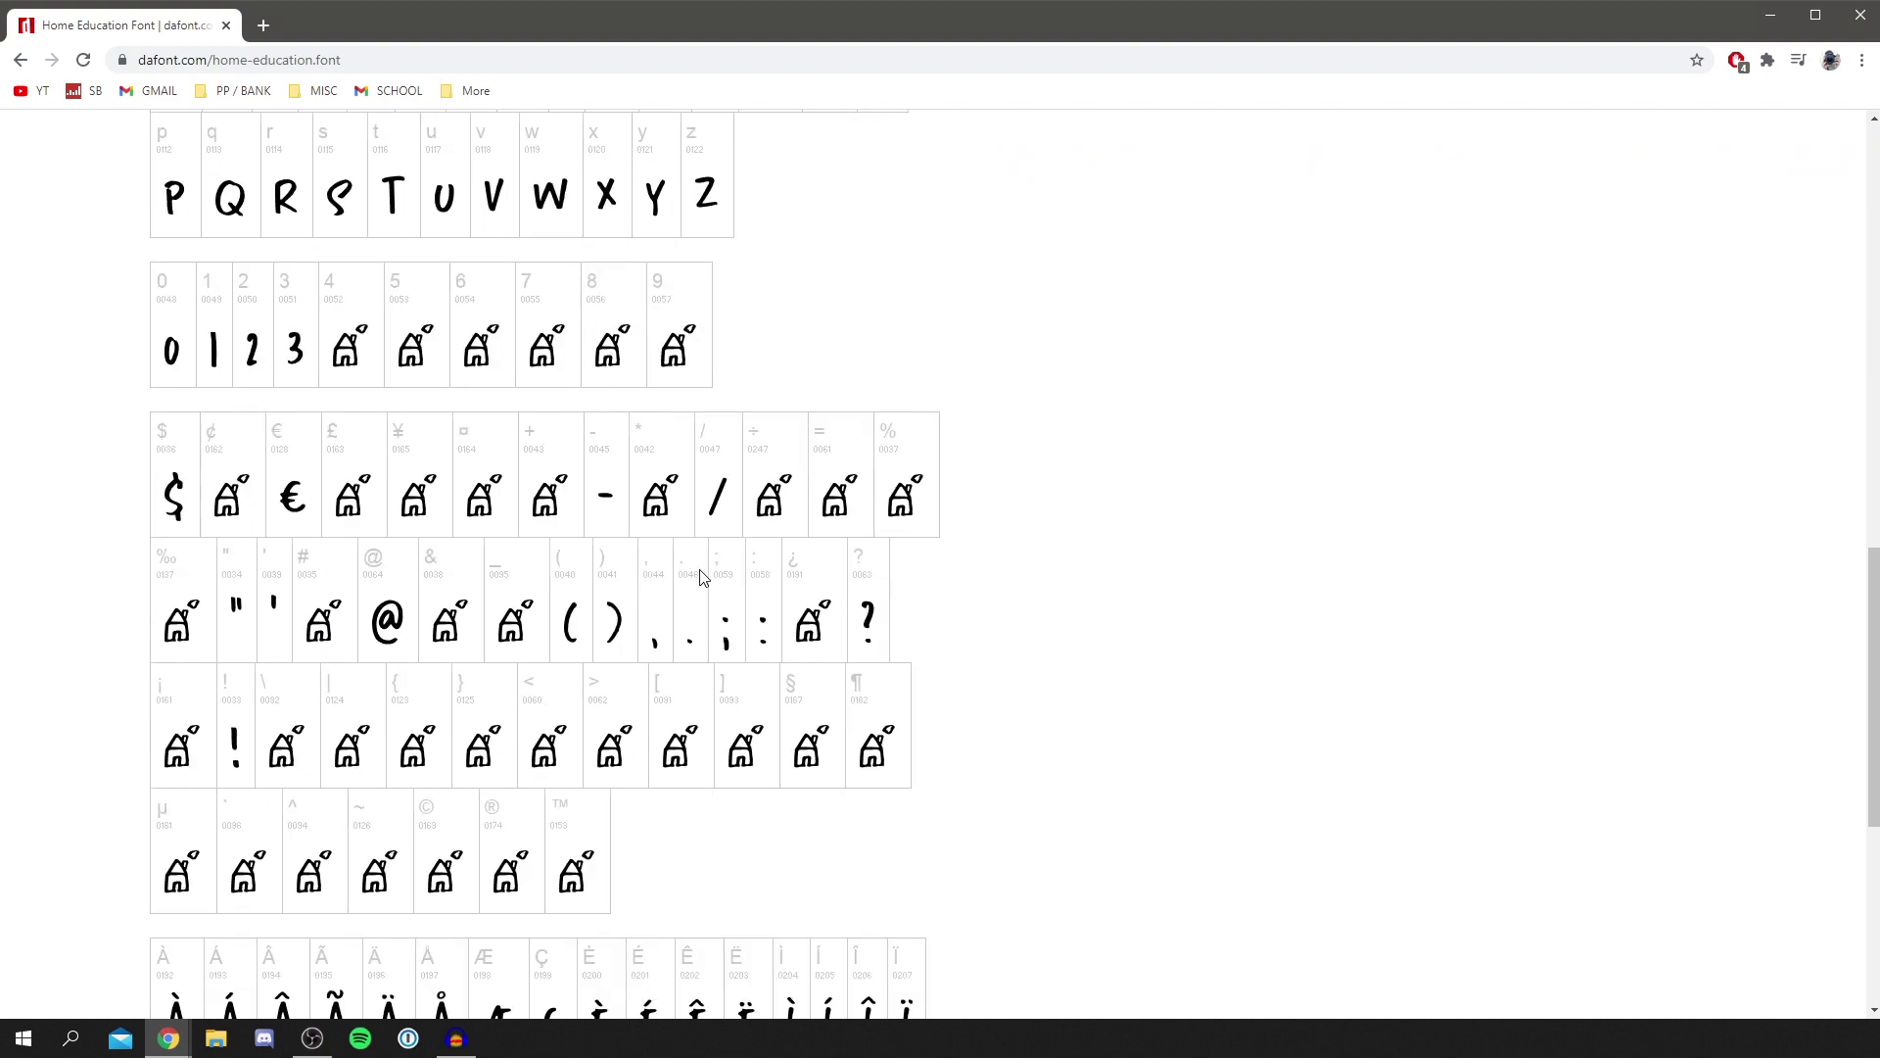
pyautogui.scroll(1, 981, 618)
pyautogui.scroll(10, 982, 618)
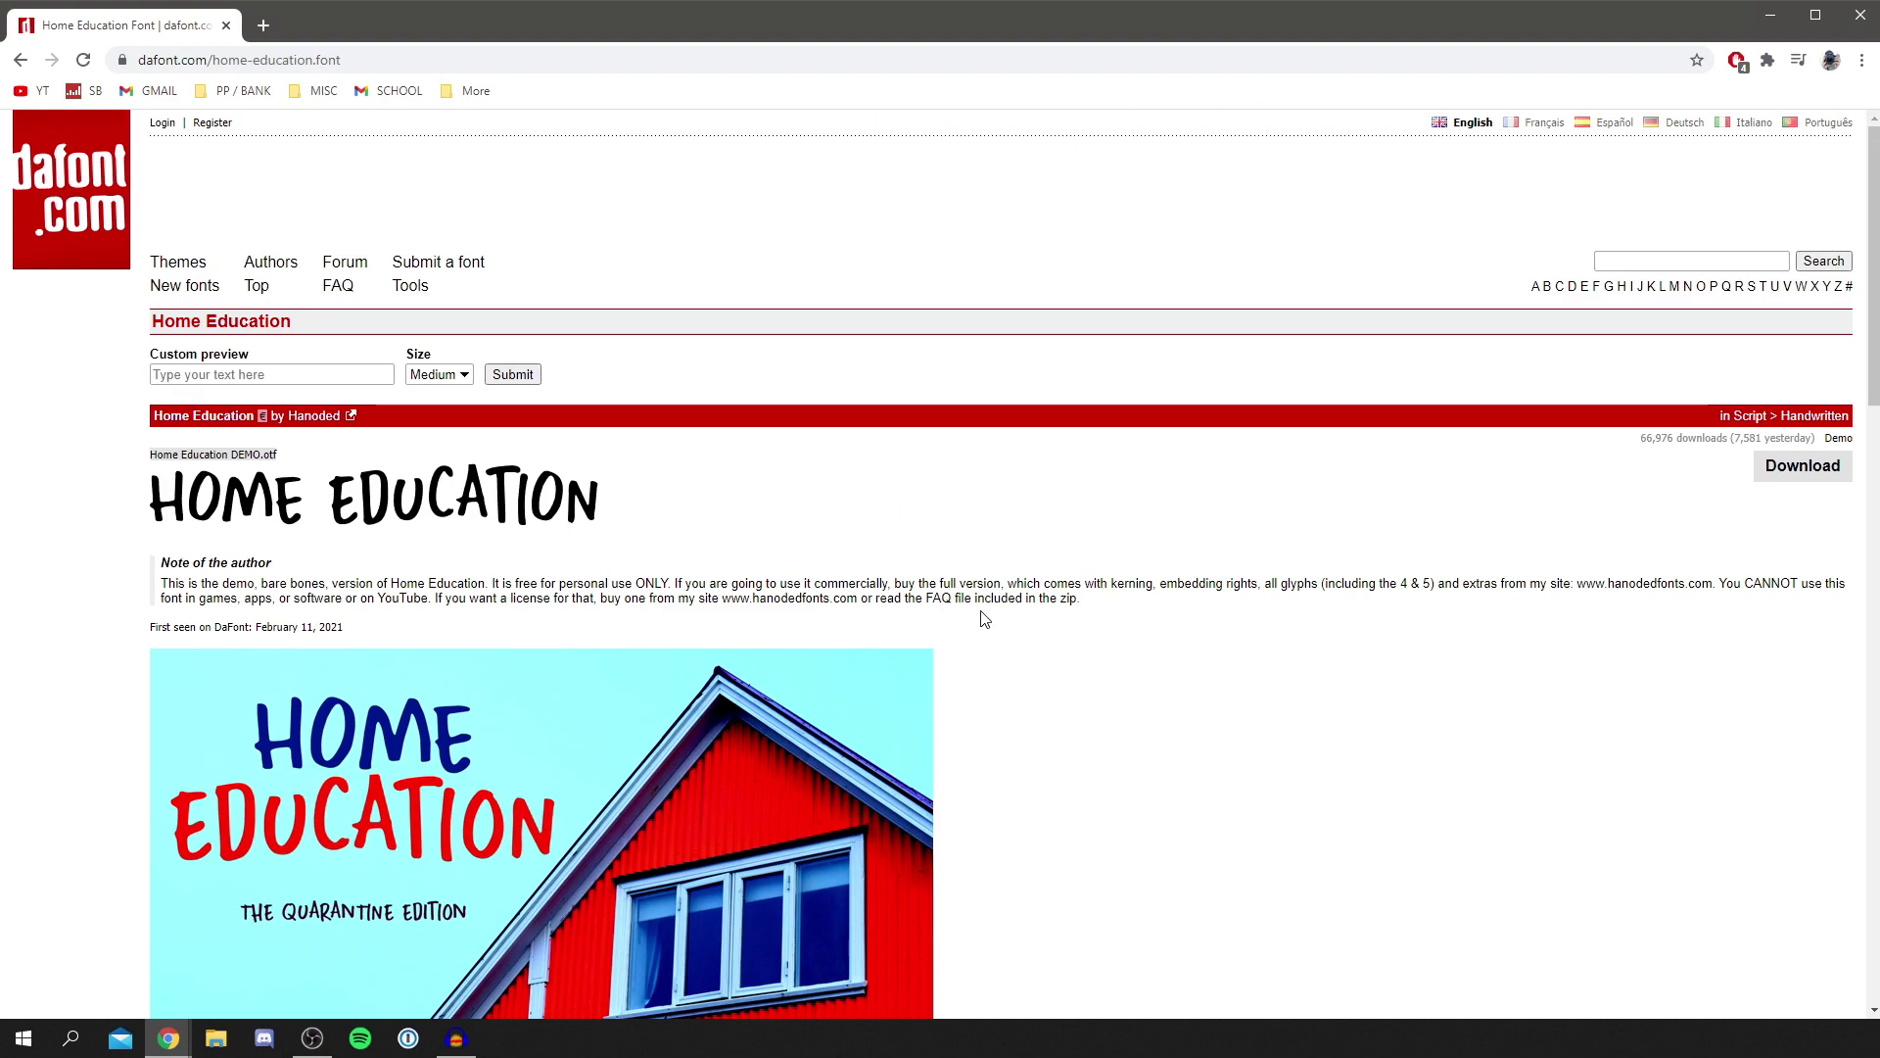
pyautogui.click(1785, 470)
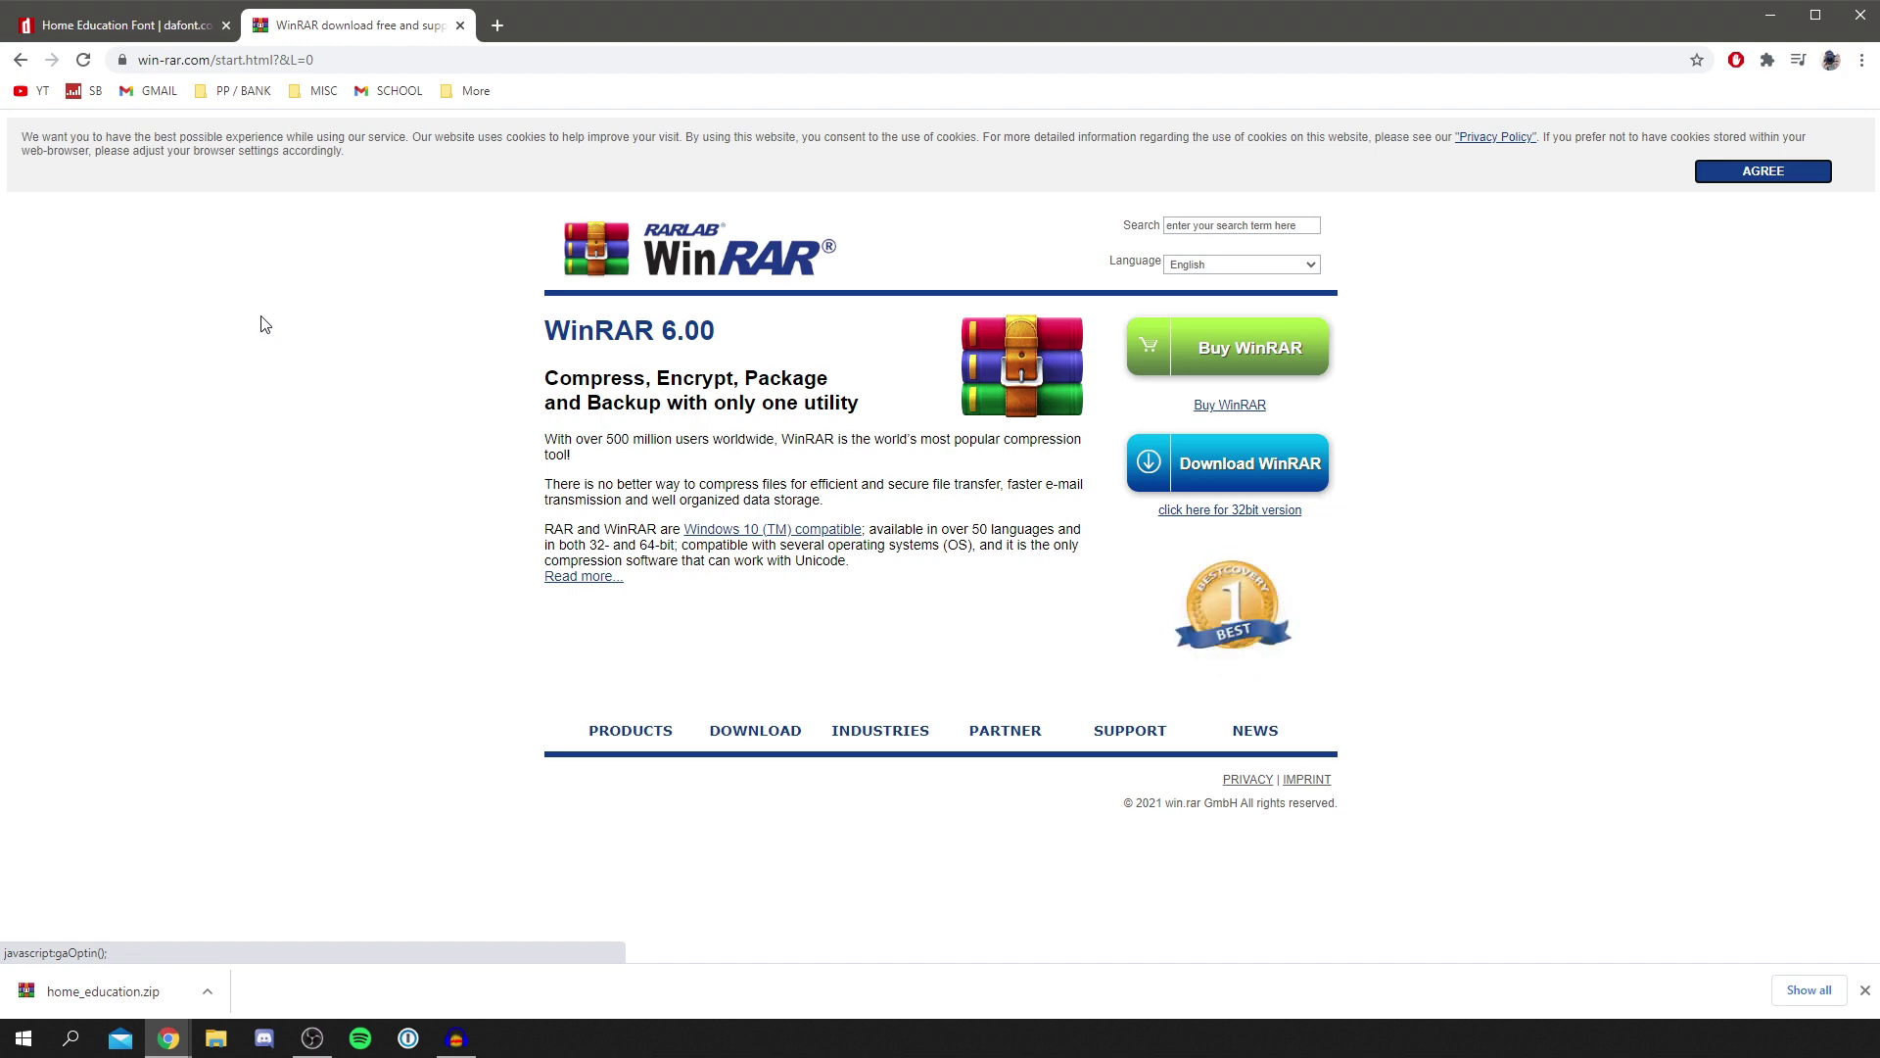
pyautogui.click(459, 24)
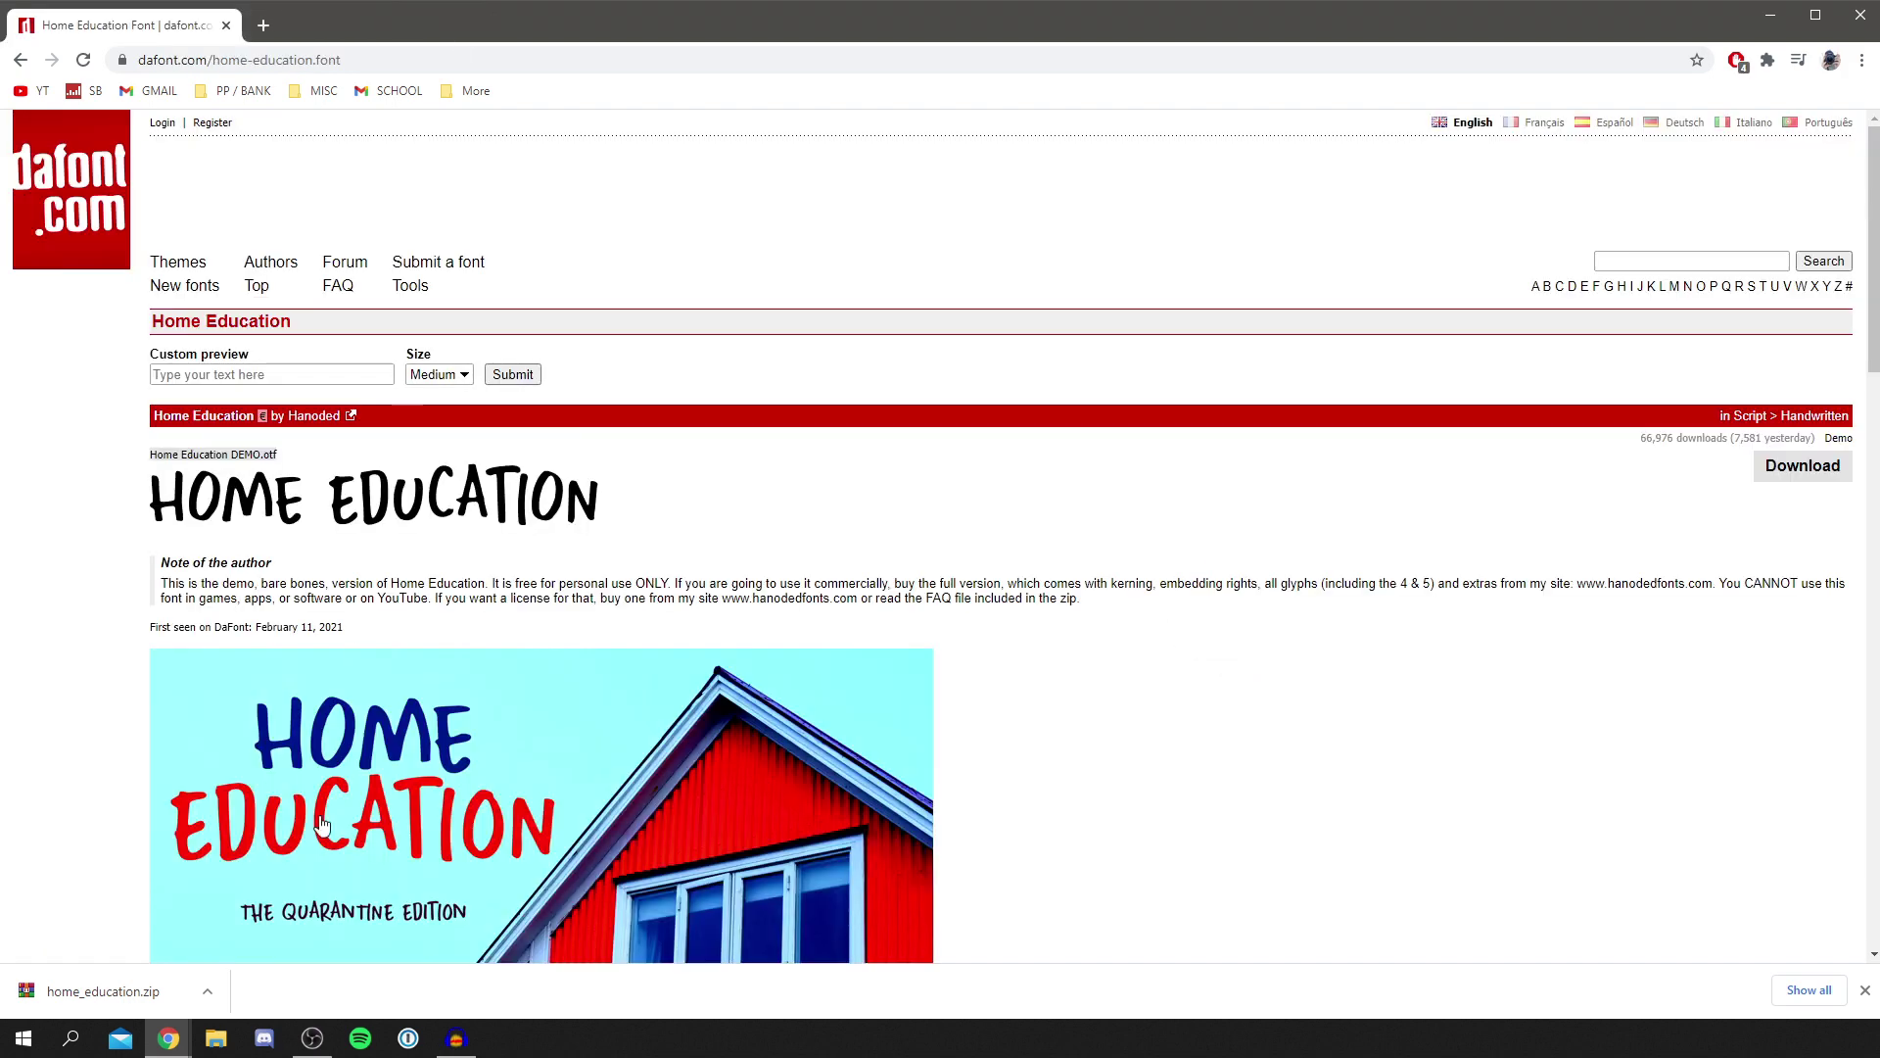
pyautogui.click(120, 979)
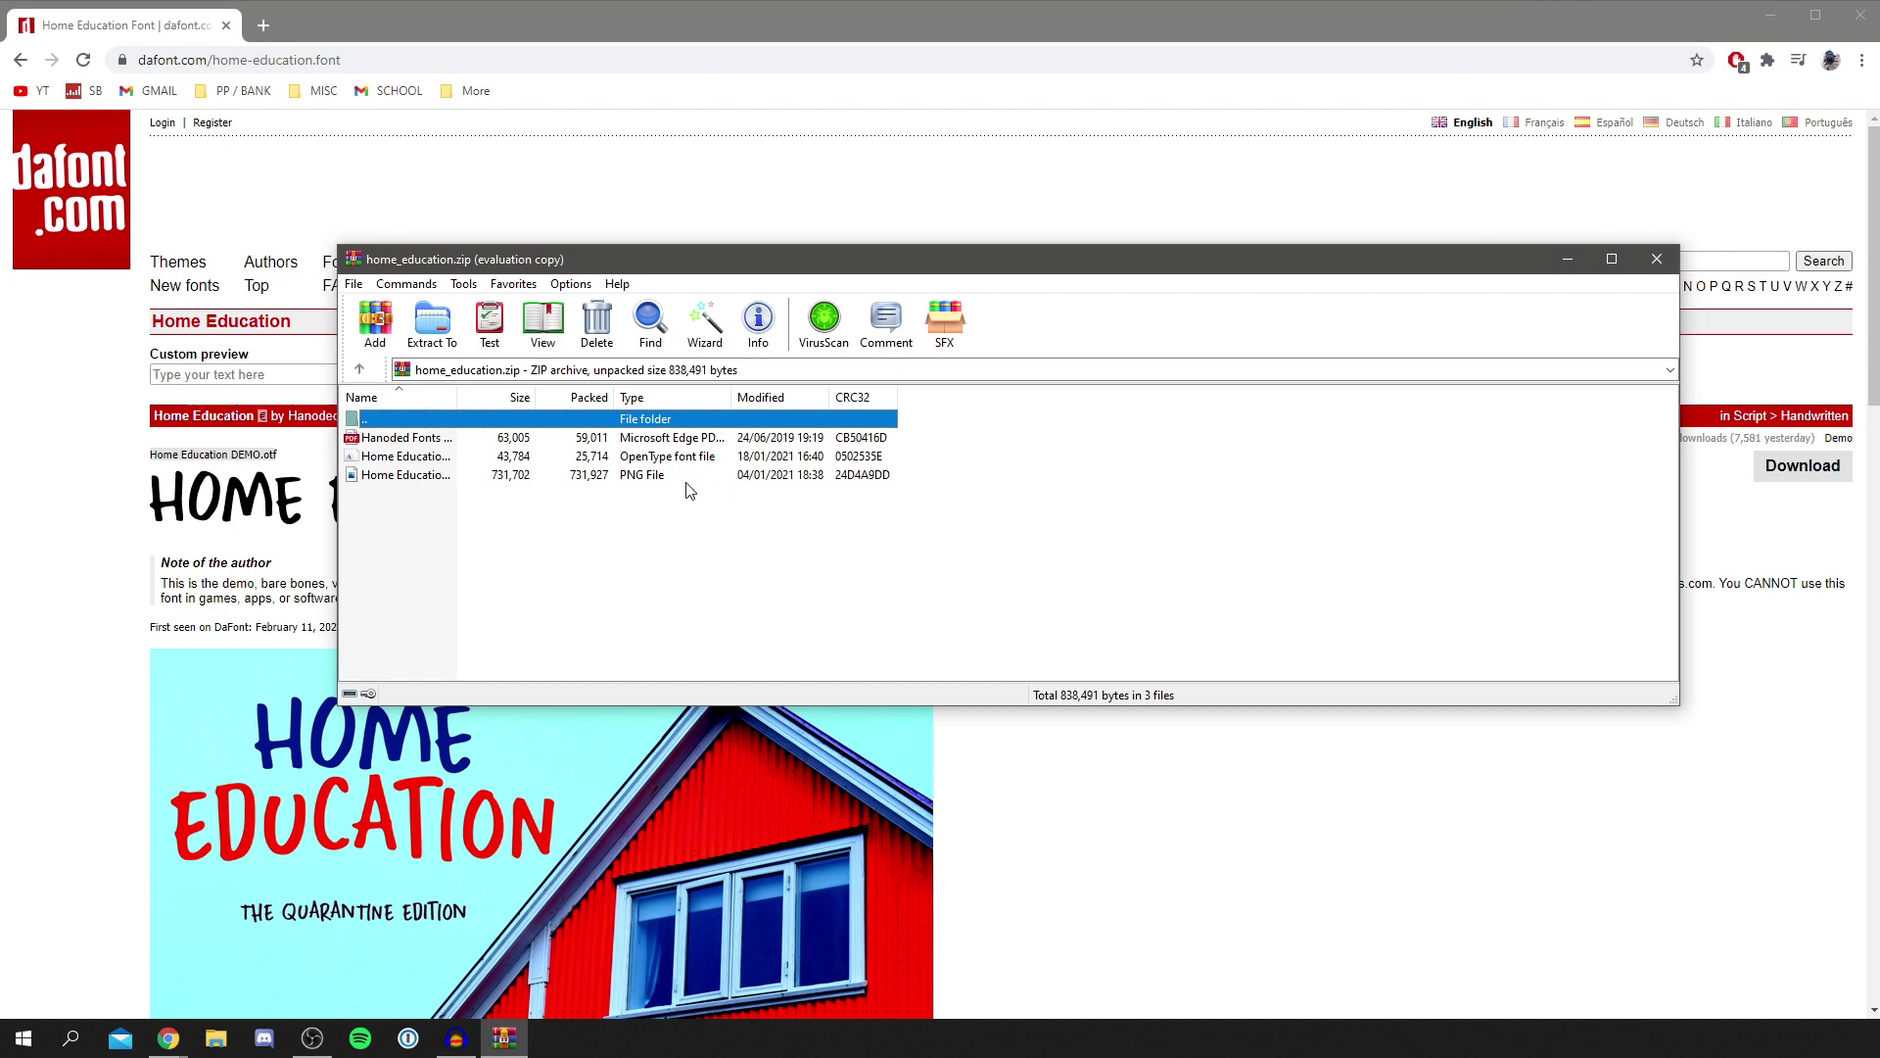
# Preview the Home Education DEMO OpenType file from the archive in Font Viewer.
pyautogui.doubleClick(641, 458)
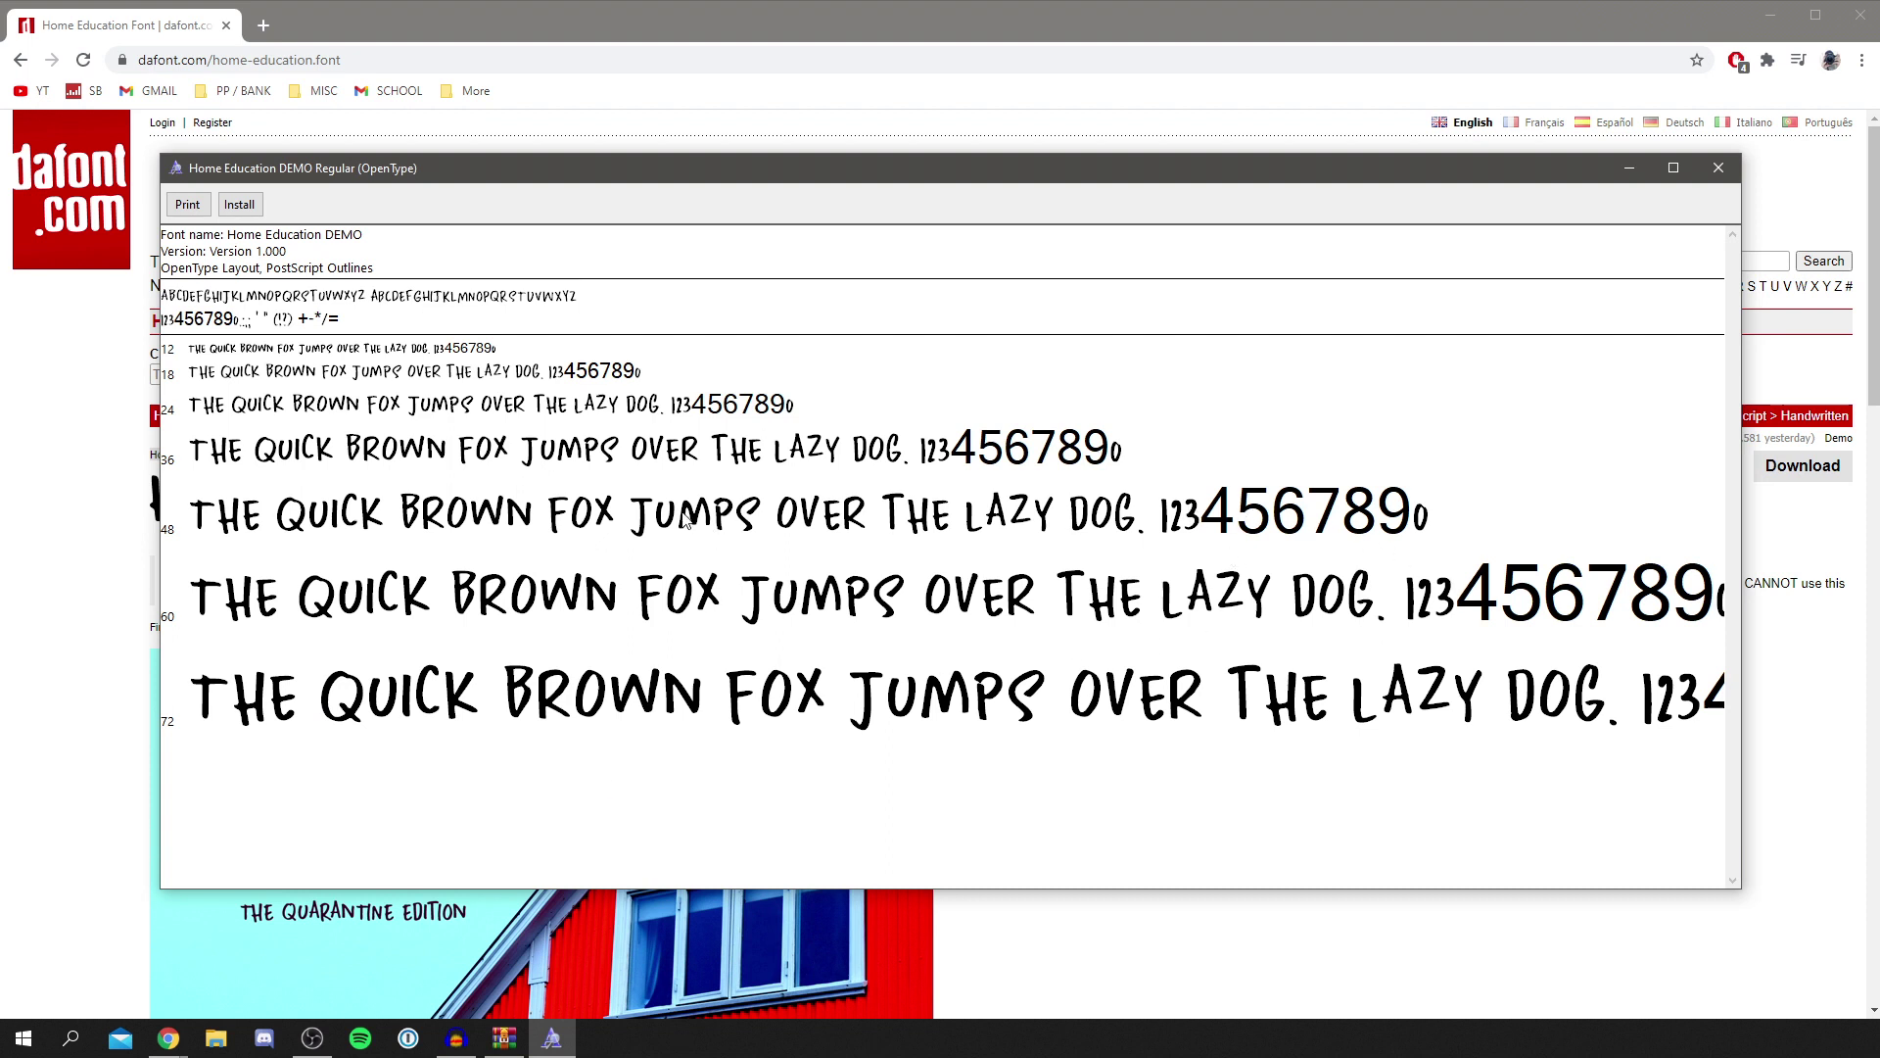
# Install the Home Education DEMO font, then close Font Viewer, WinRAR and Chrome.
pyautogui.click(242, 206)
pyautogui.click(1715, 182)
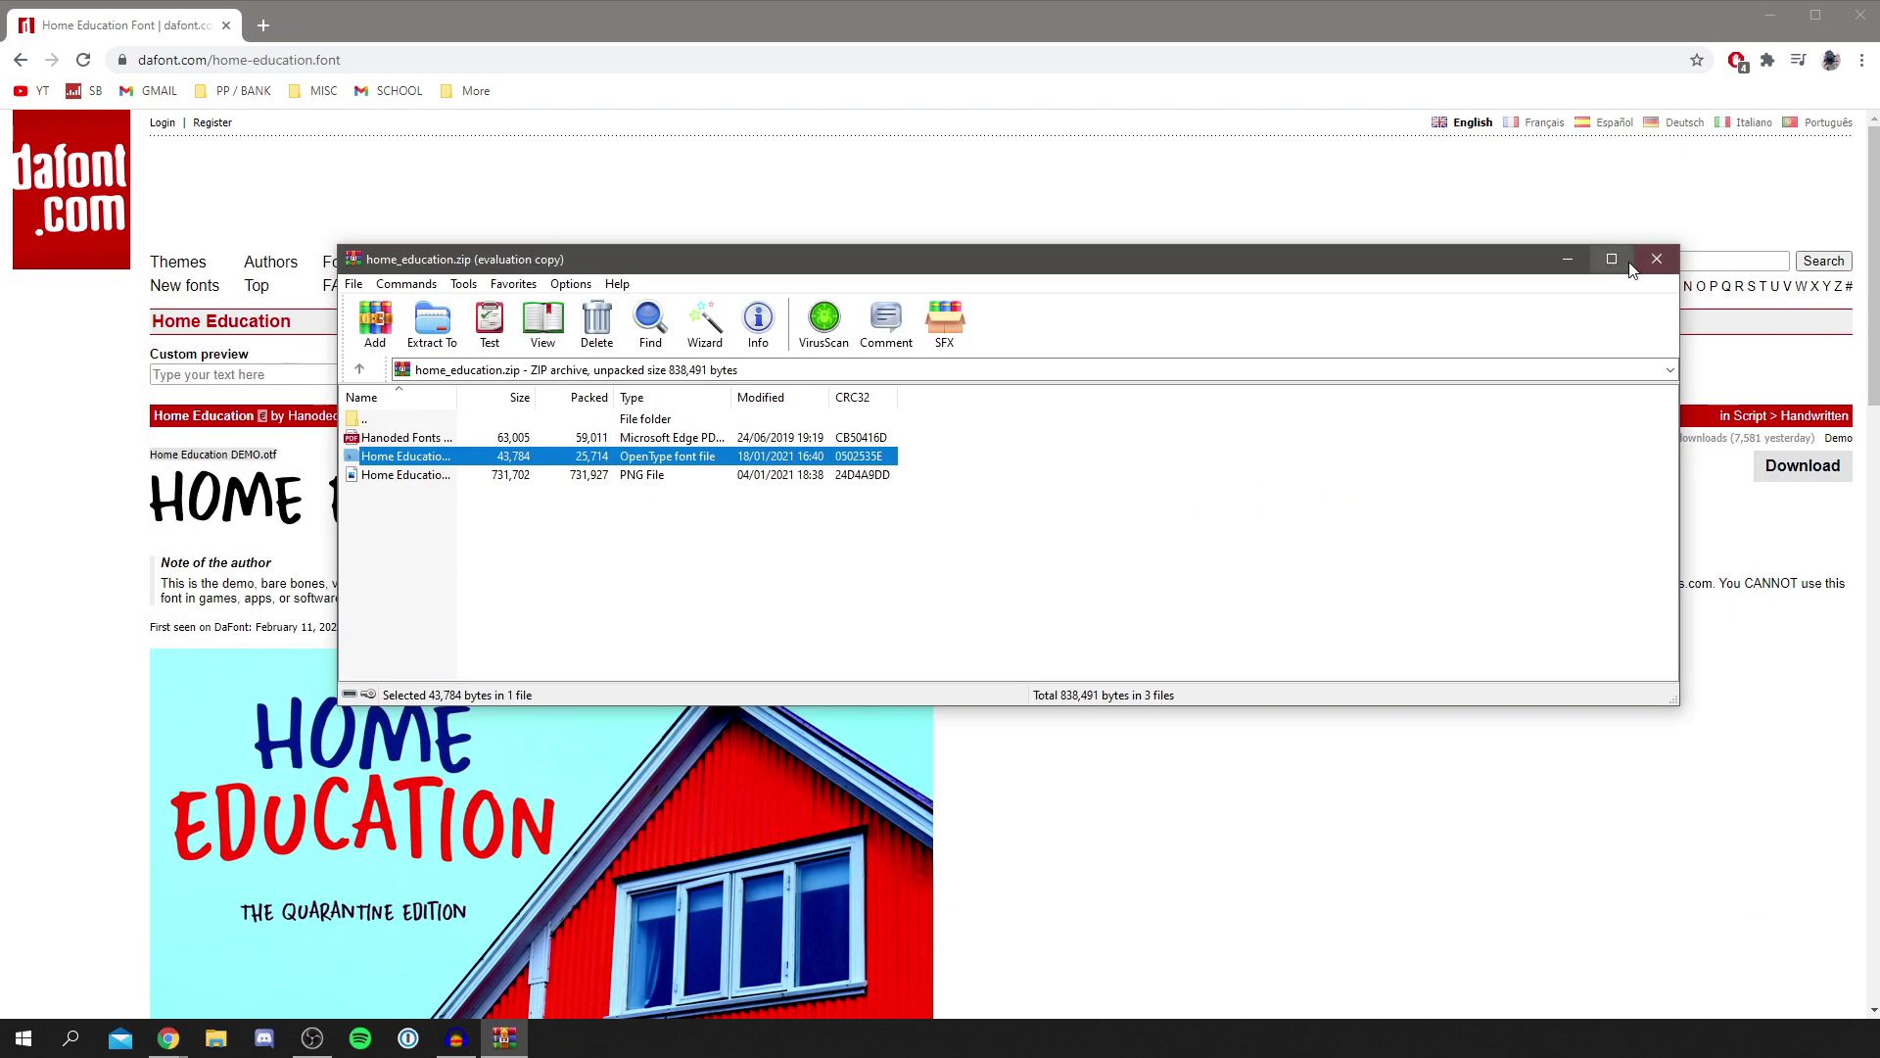
pyautogui.click(1654, 261)
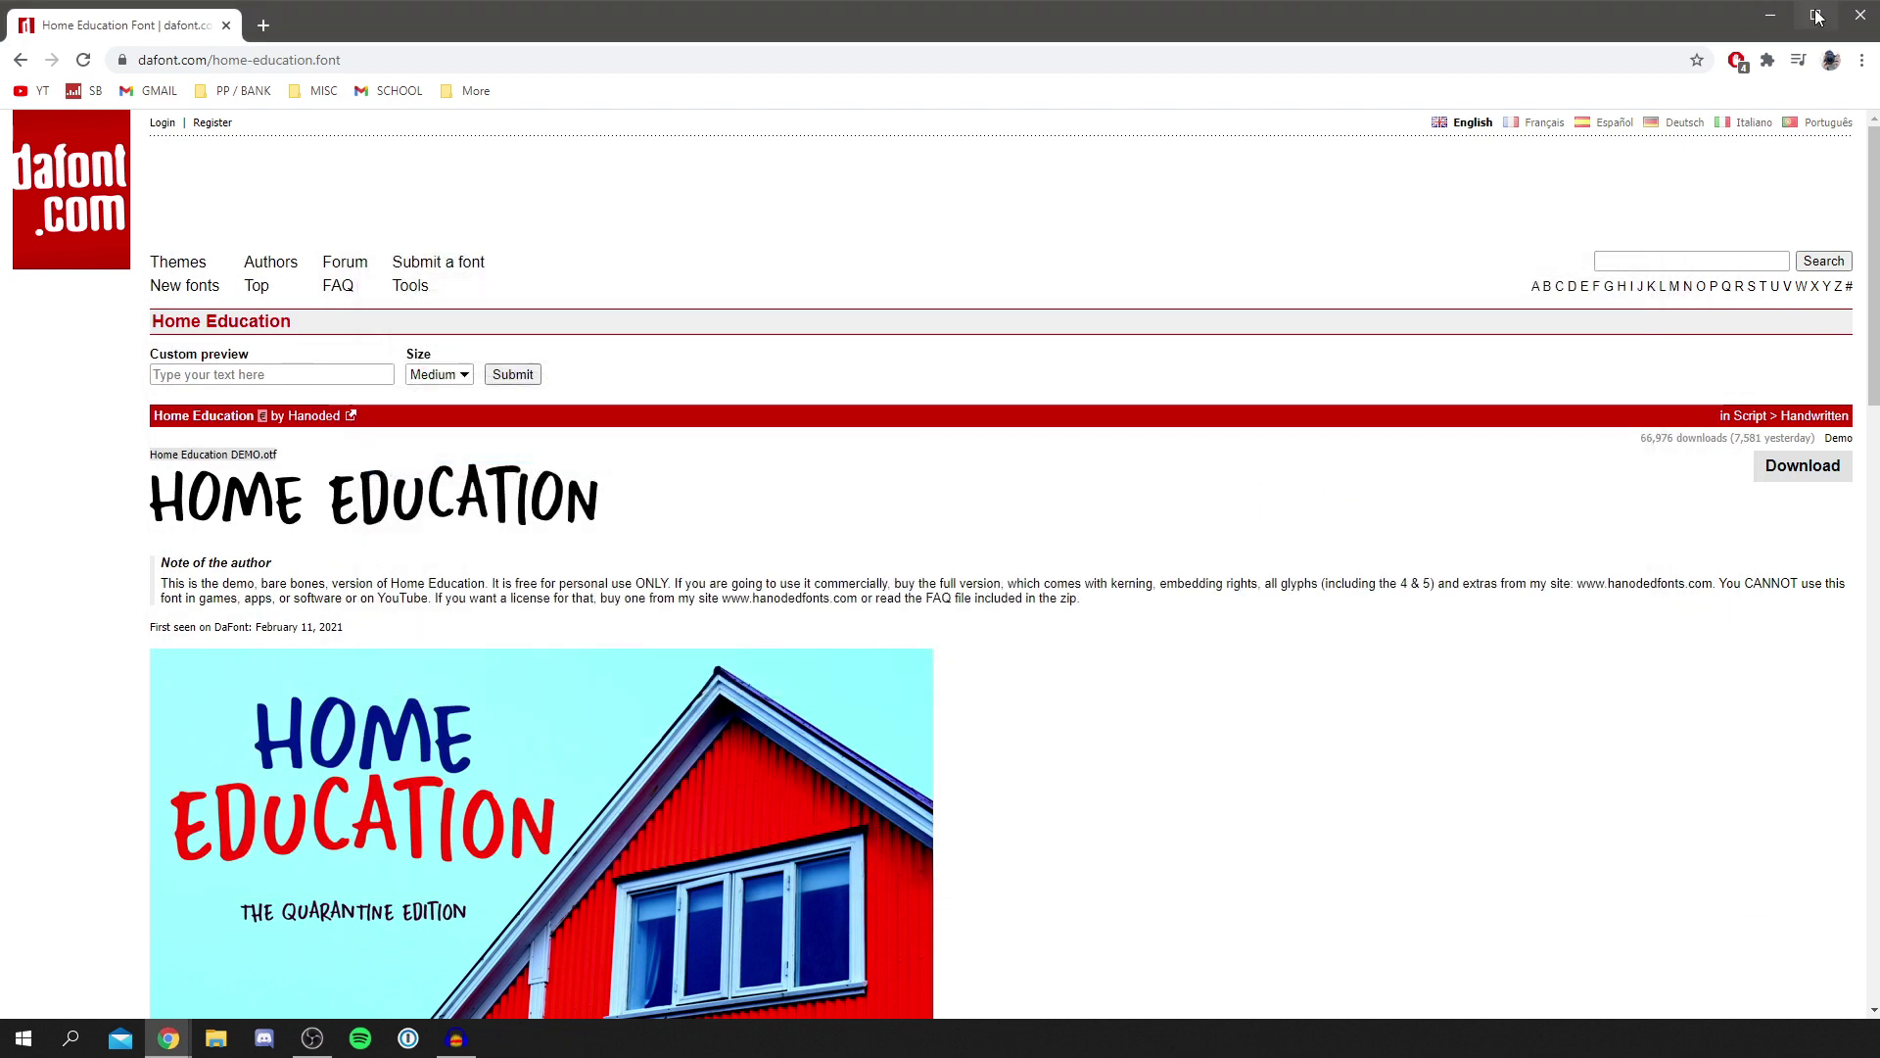
pyautogui.click(1858, 17)
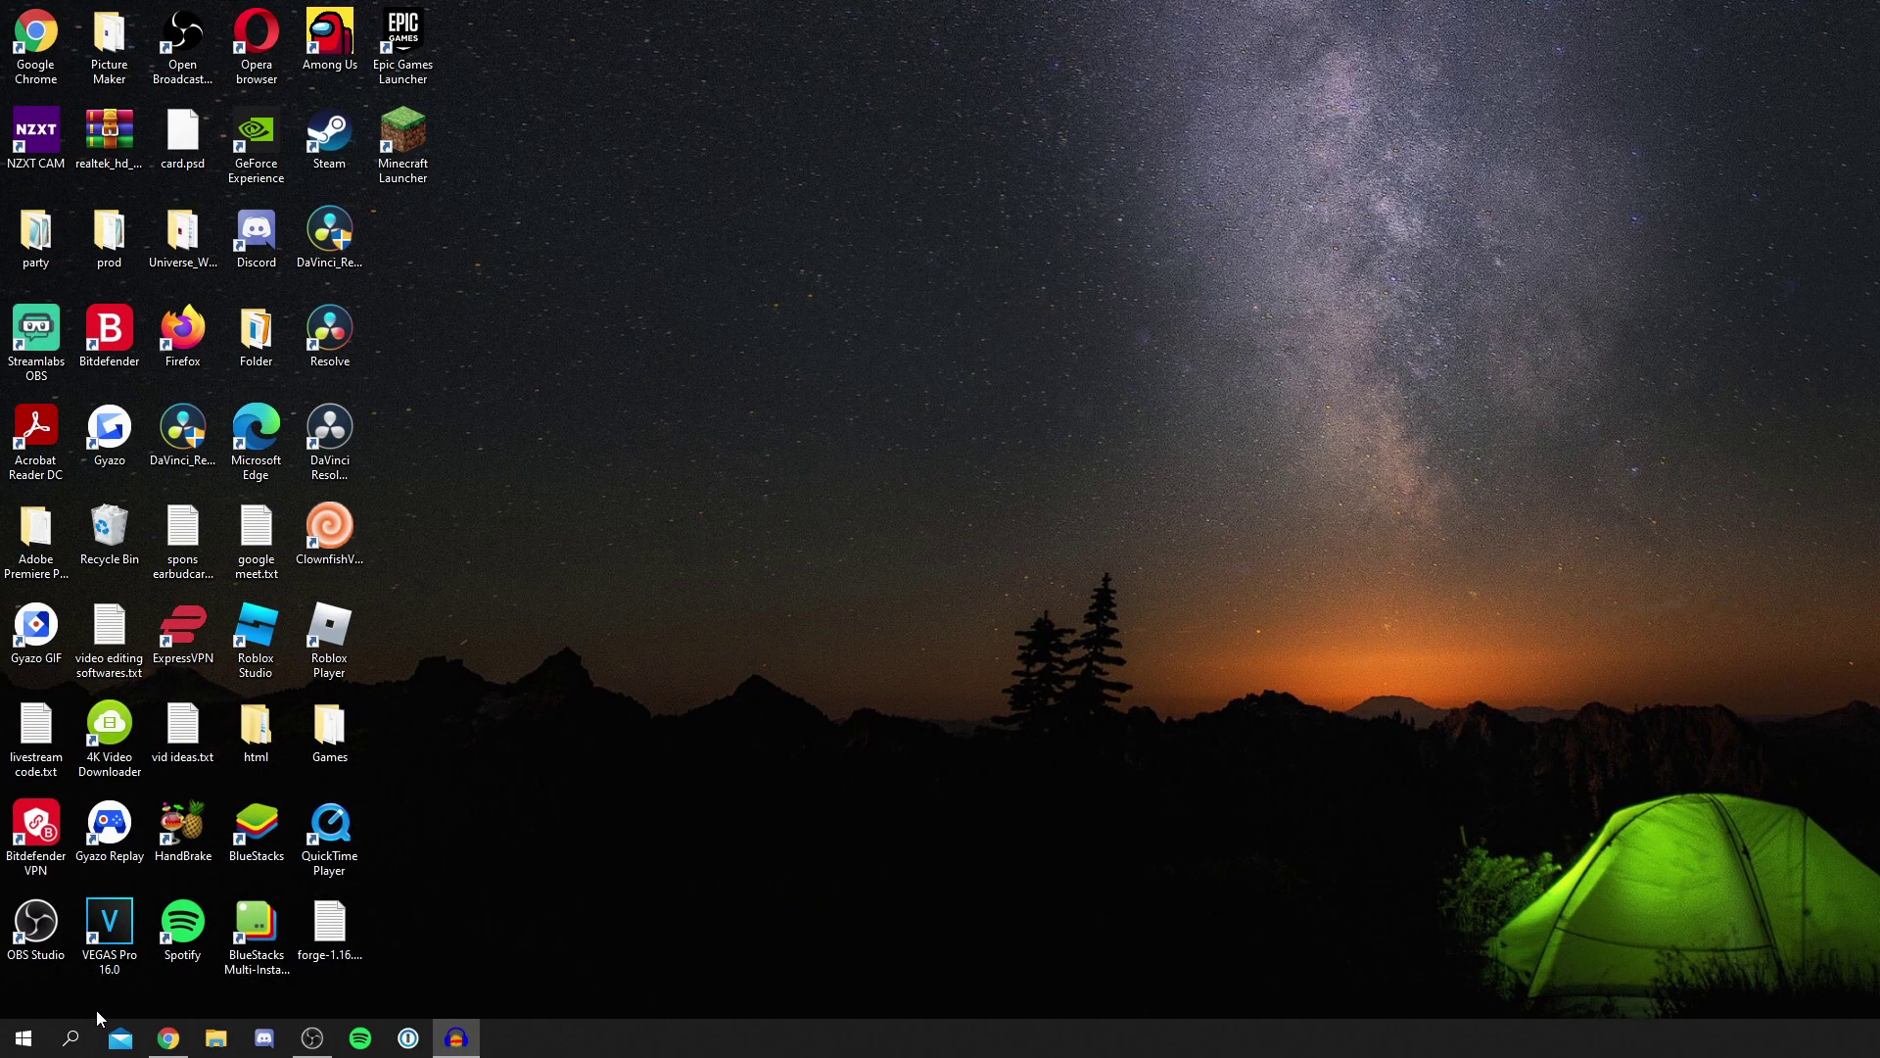
# Set 'Hi!' in Home Education DEMO at 72 pt and continue typing 'This is cool!'.
pyautogui.write('Hi!')
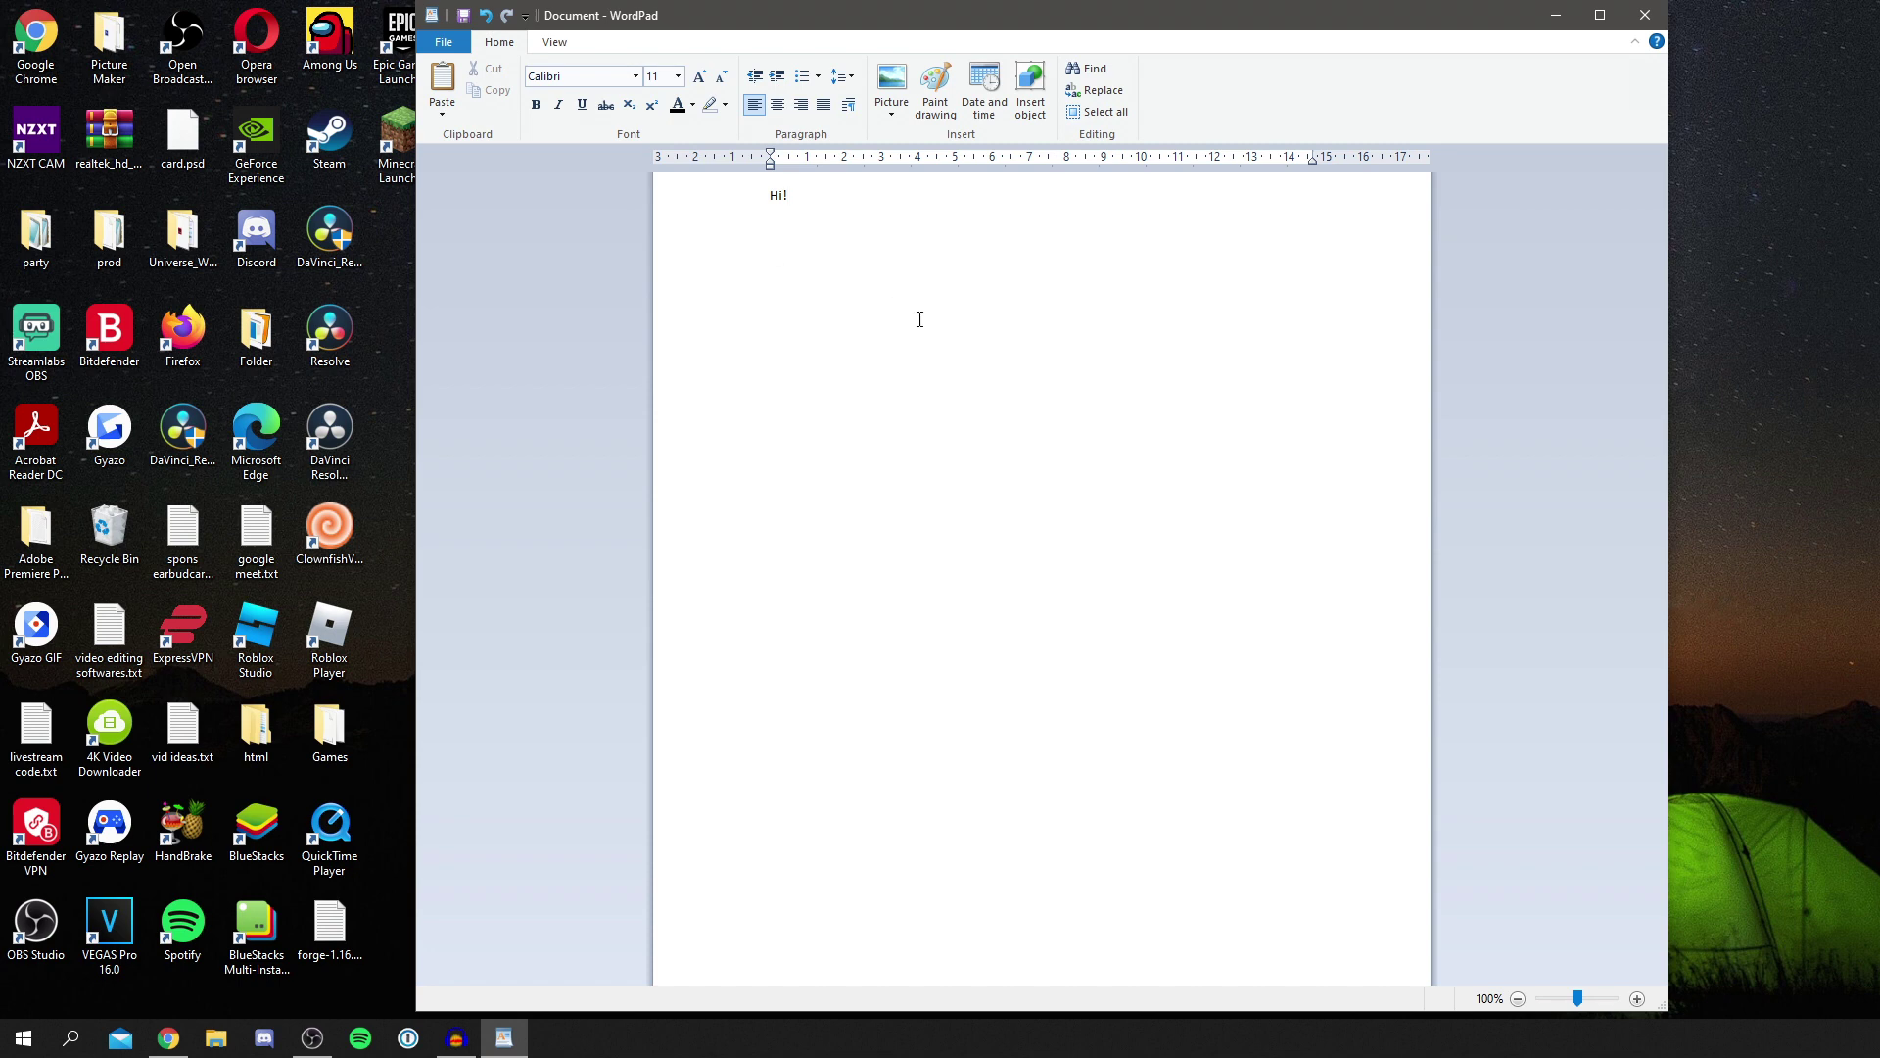
pyautogui.moveTo(791, 196); pyautogui.dragTo(647, 192)
pyautogui.click(602, 76)
pyautogui.write('Home Education DE')
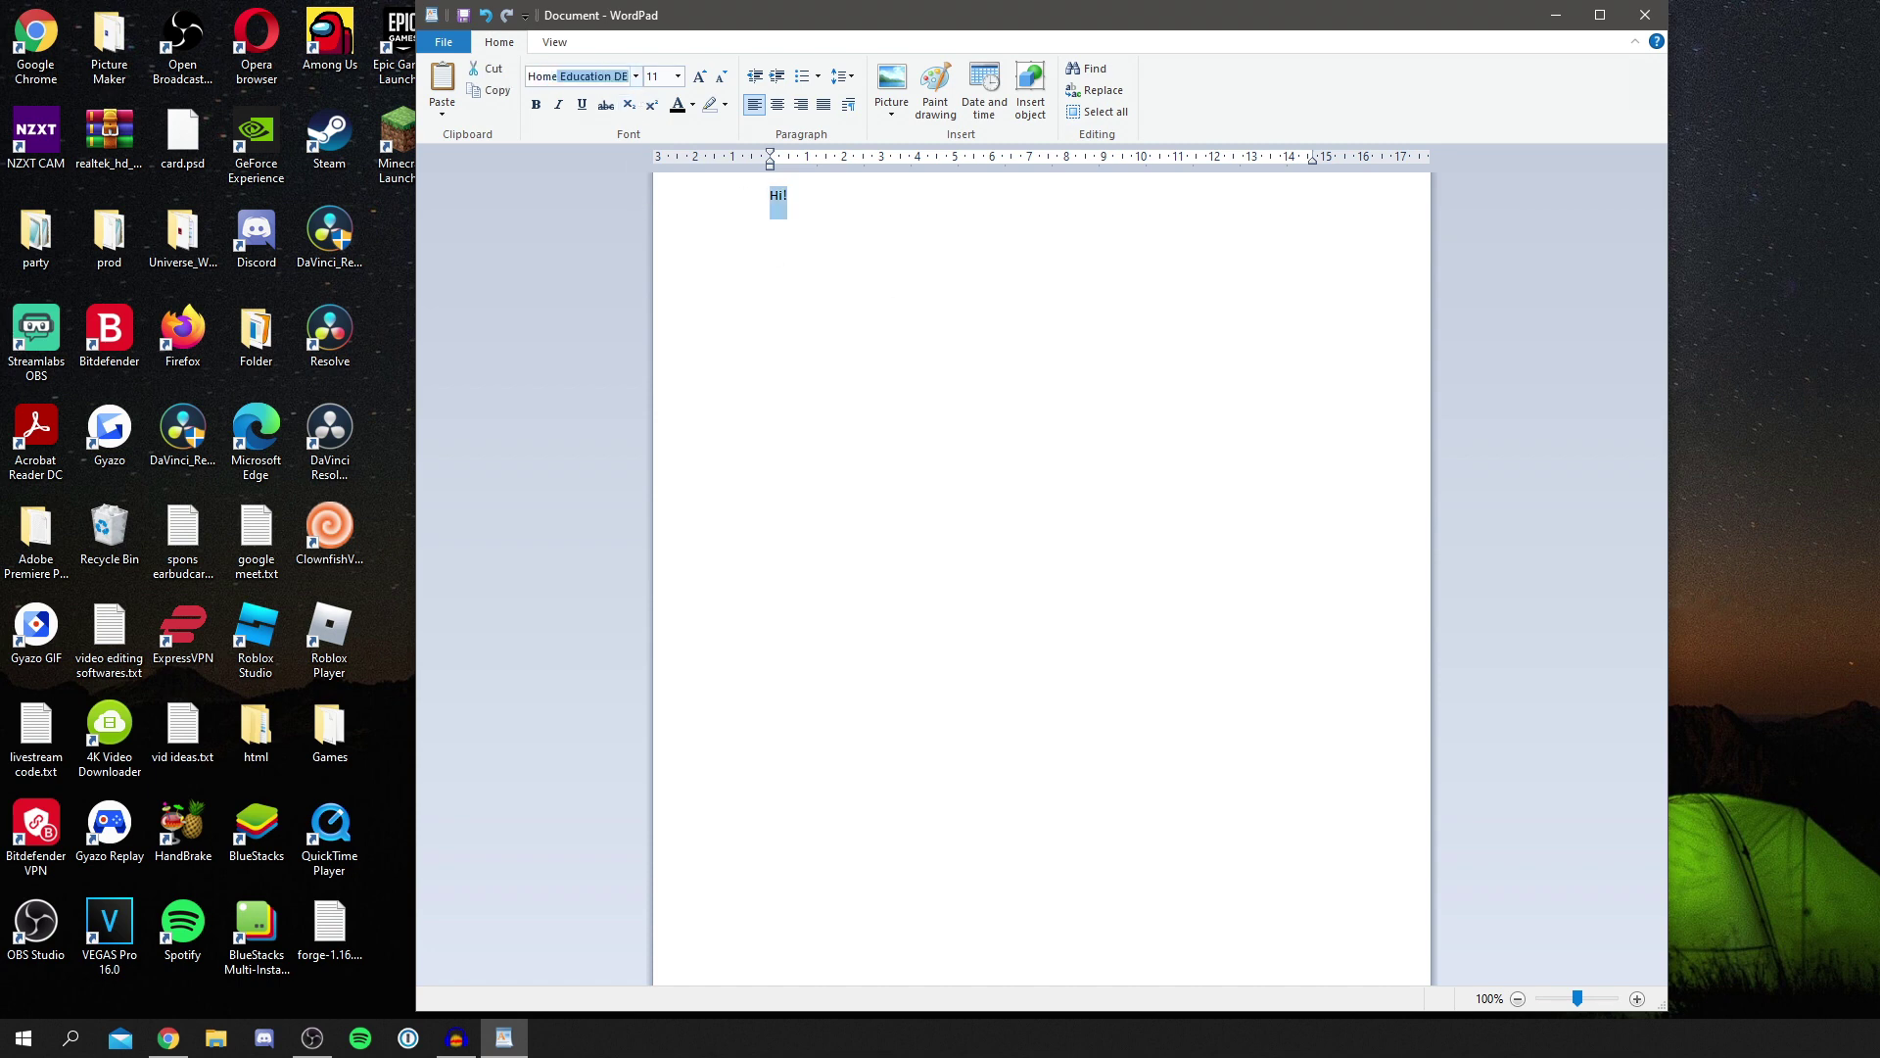
pyautogui.press('Return')
pyautogui.click(679, 78)
pyautogui.click(662, 353)
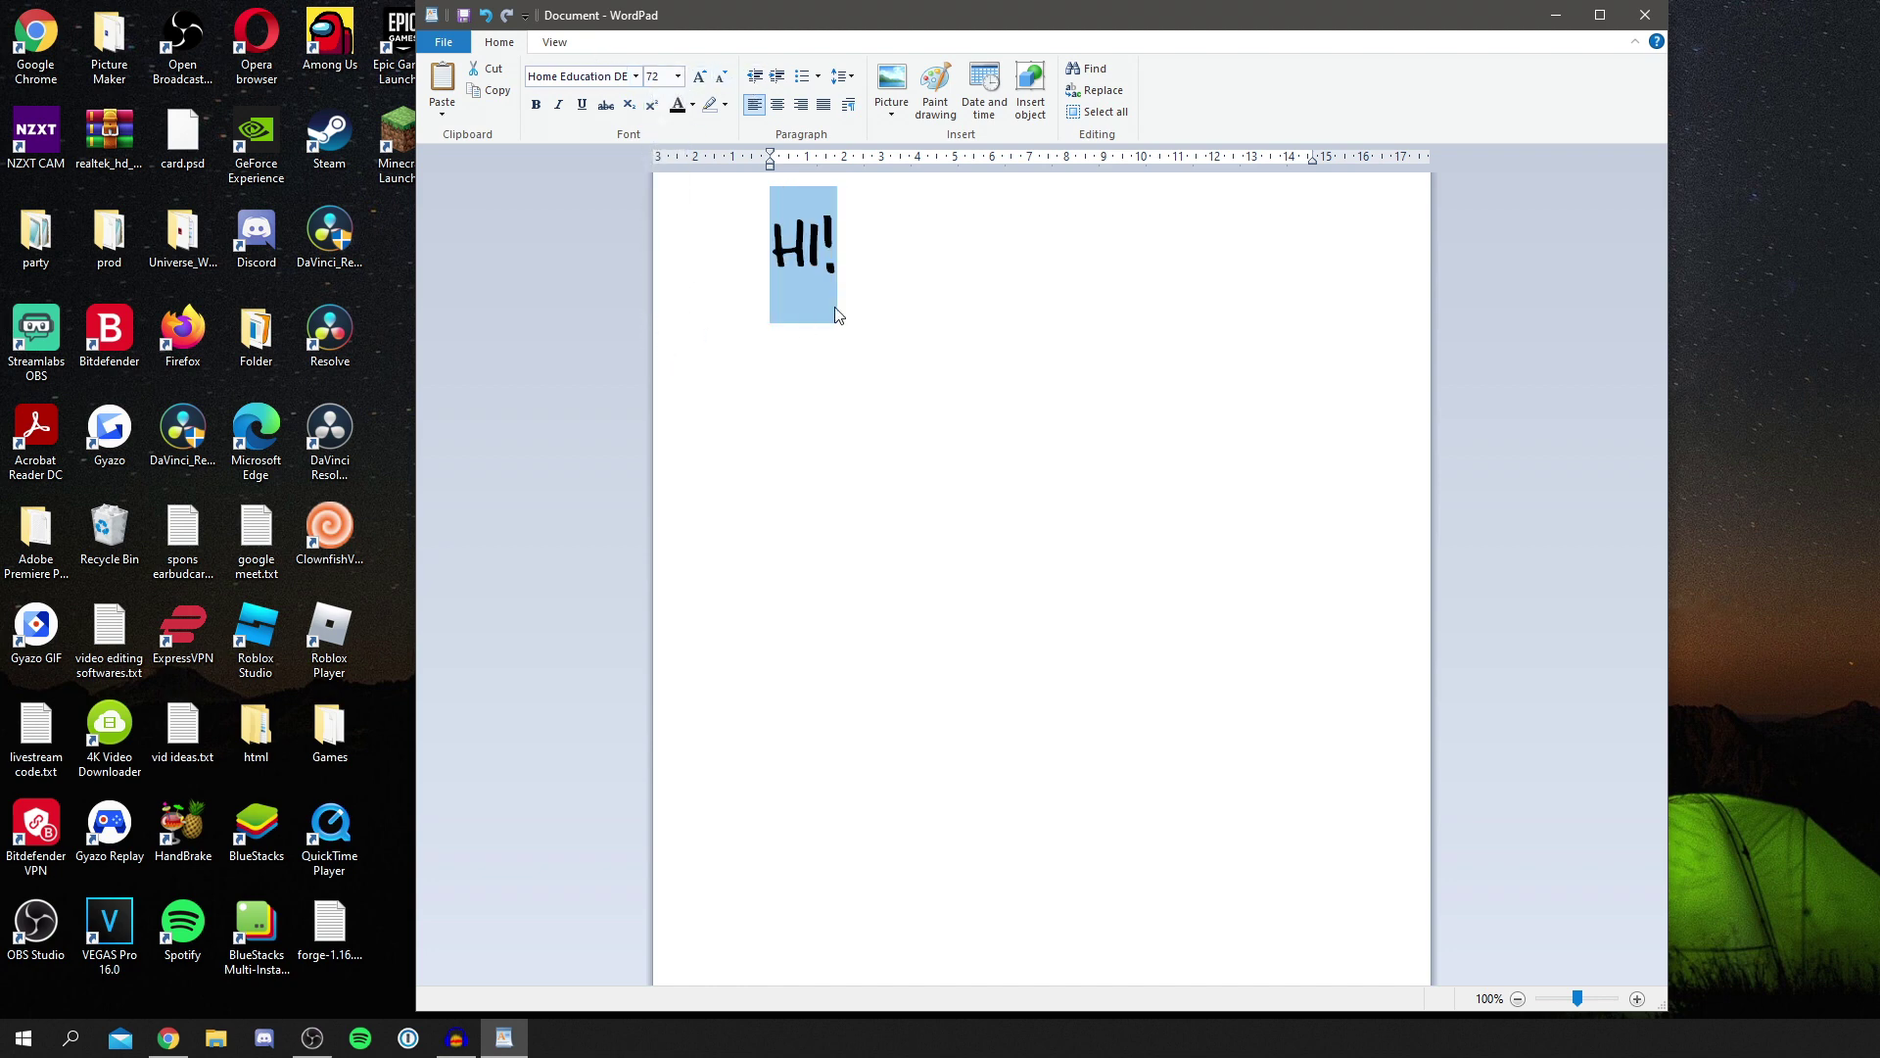
pyautogui.click(846, 250)
pyautogui.write('This is')
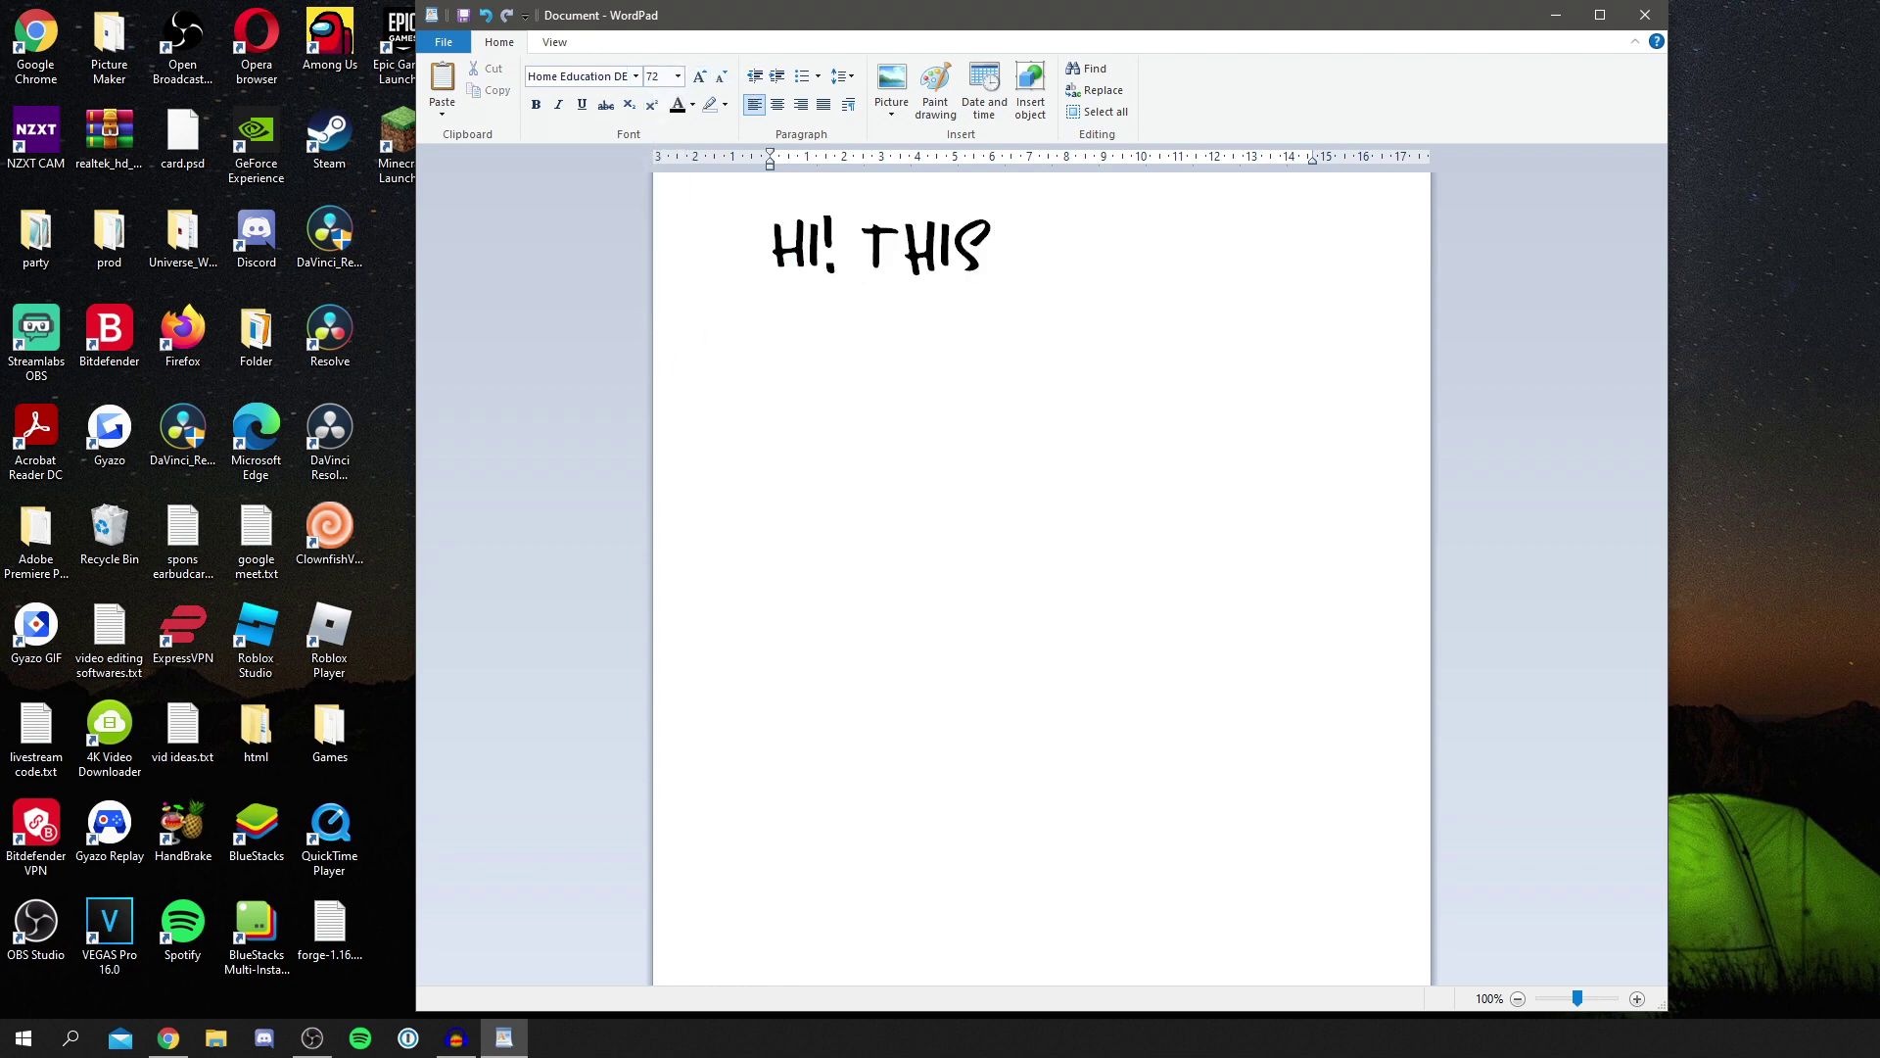
pyautogui.write(' cool!')
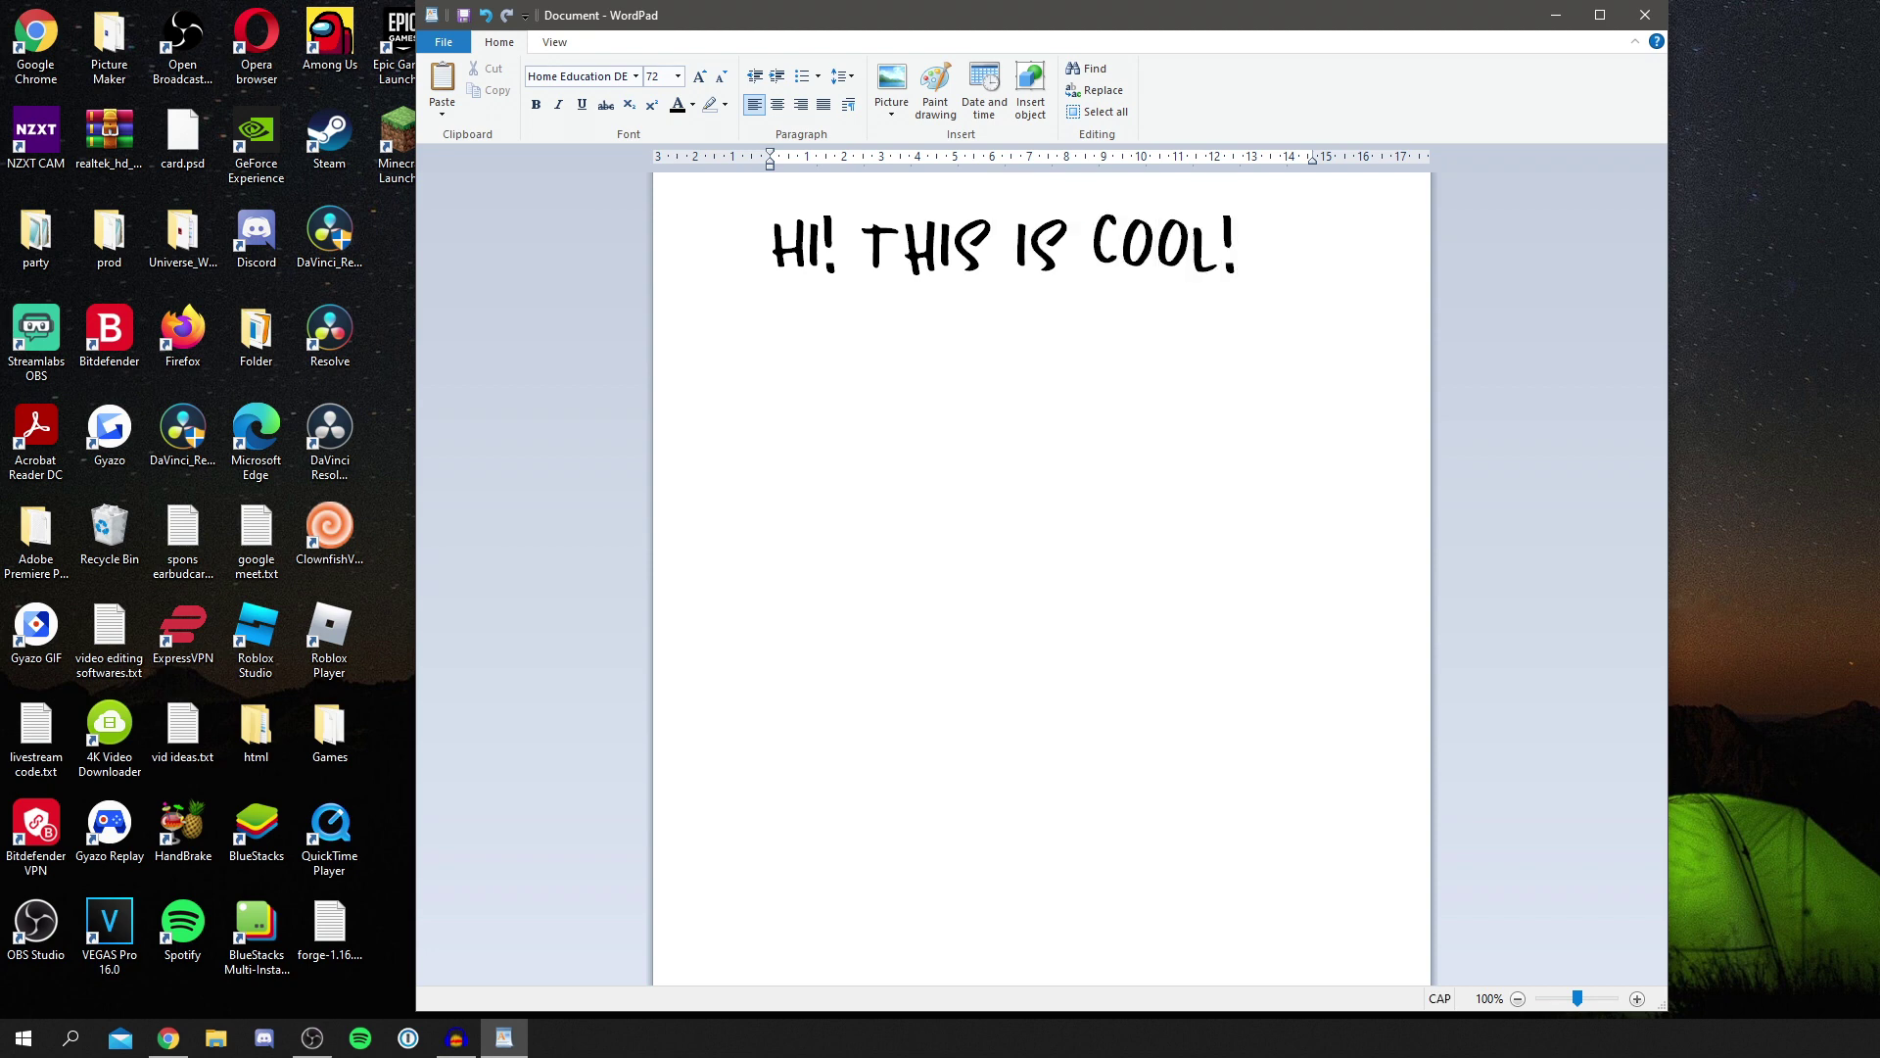